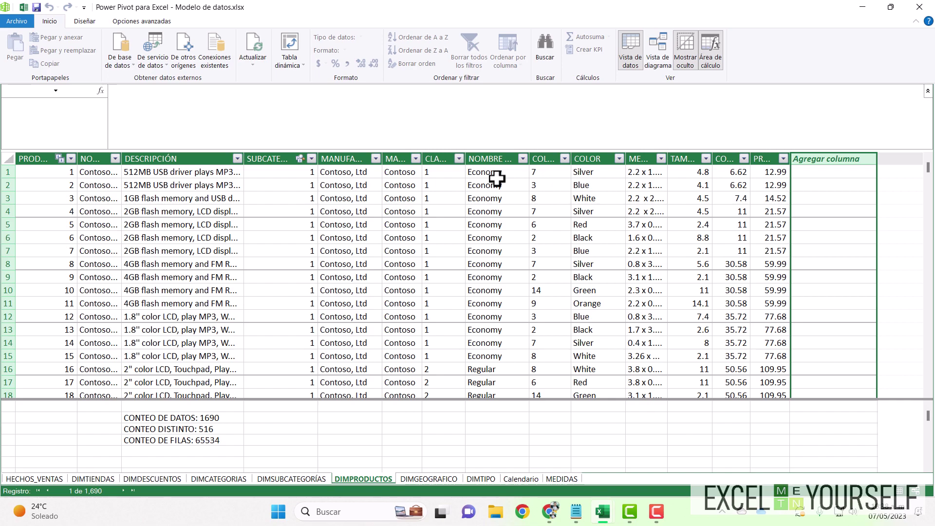
click(590, 156)
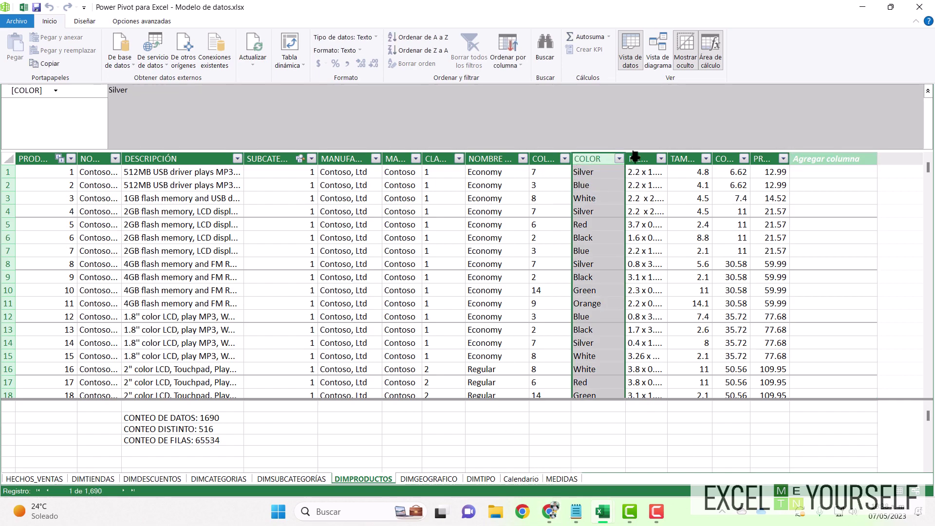
click(619, 159)
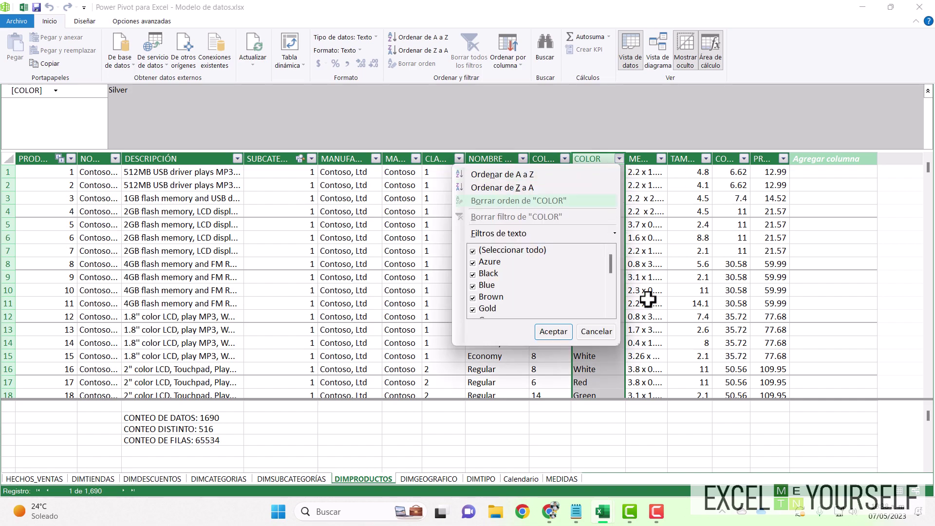
scroll(566, 314, down, 3)
scroll(560, 317, up, 3)
click(554, 331)
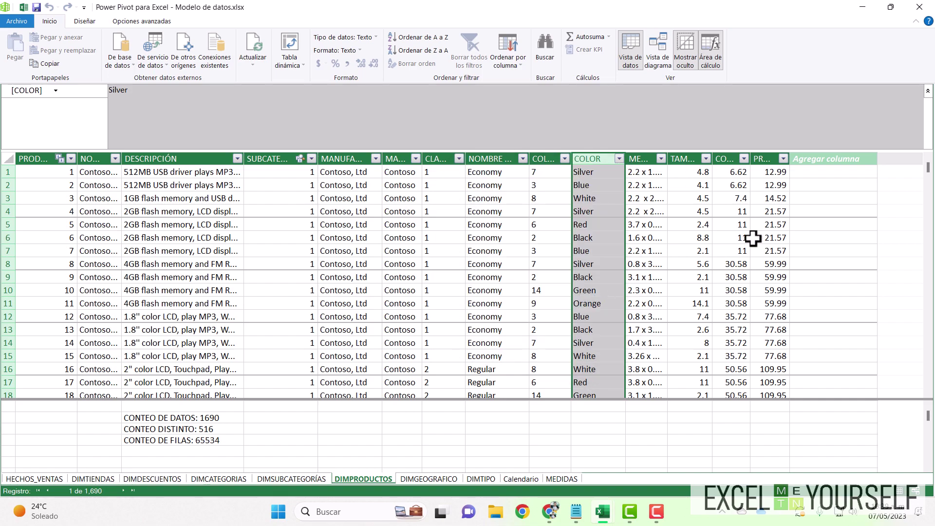
click(830, 158)
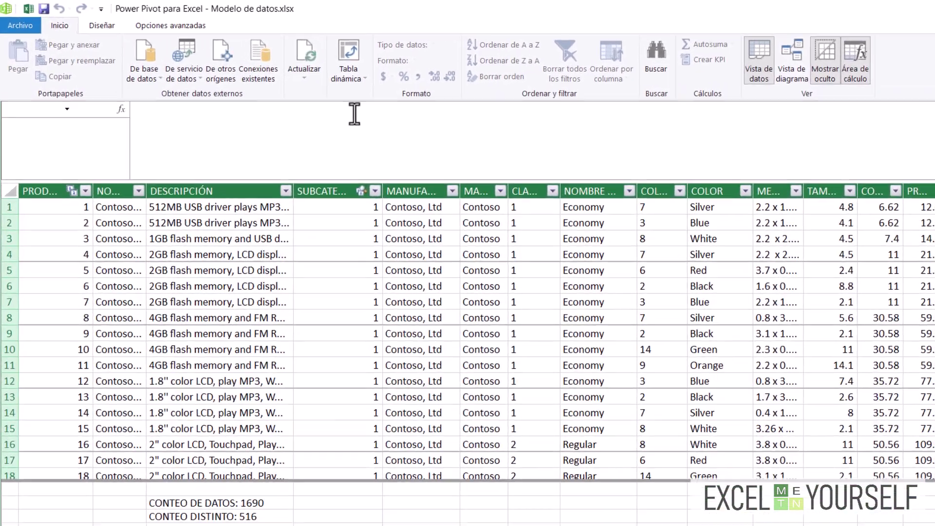
Start the new column formula as BUSCAR BLACK :=FIND("Black", in the formula bar
click(293, 94)
text(buscar)
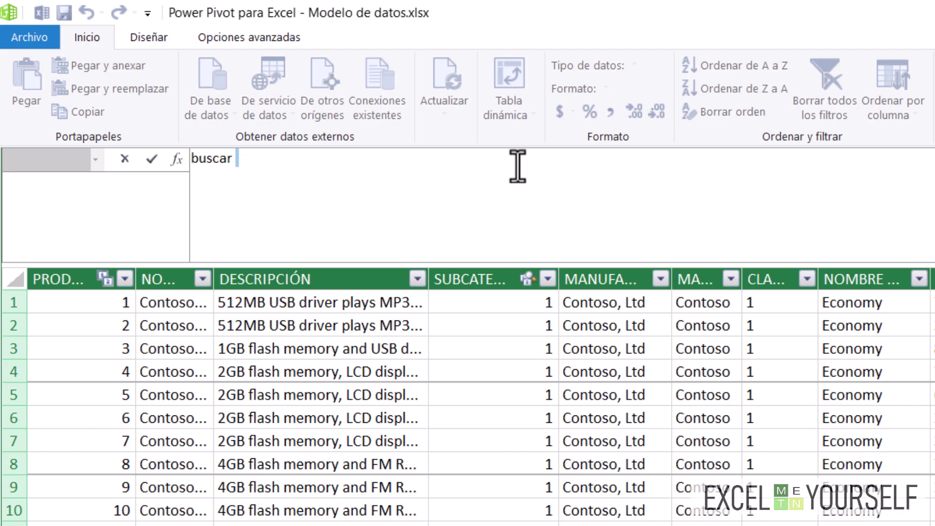
key(shift+Home)
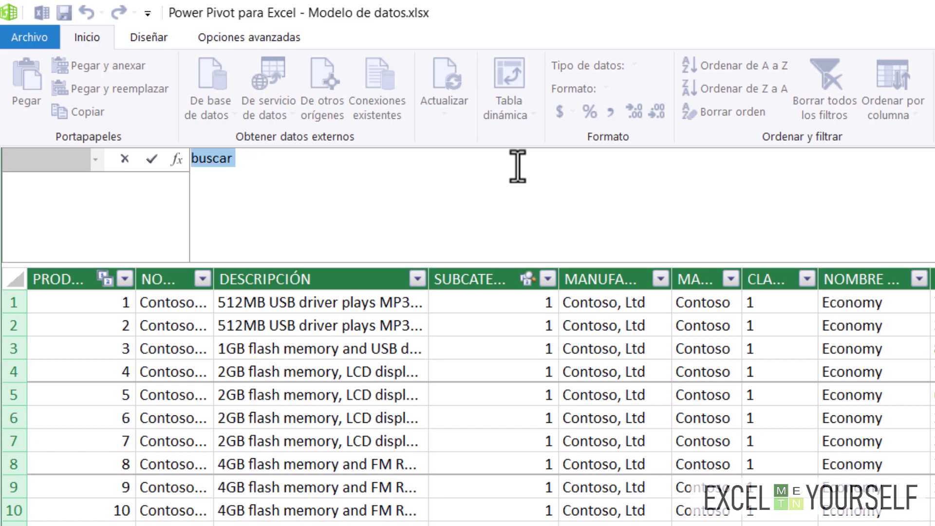
text(BUSCAR BLACK :=F)
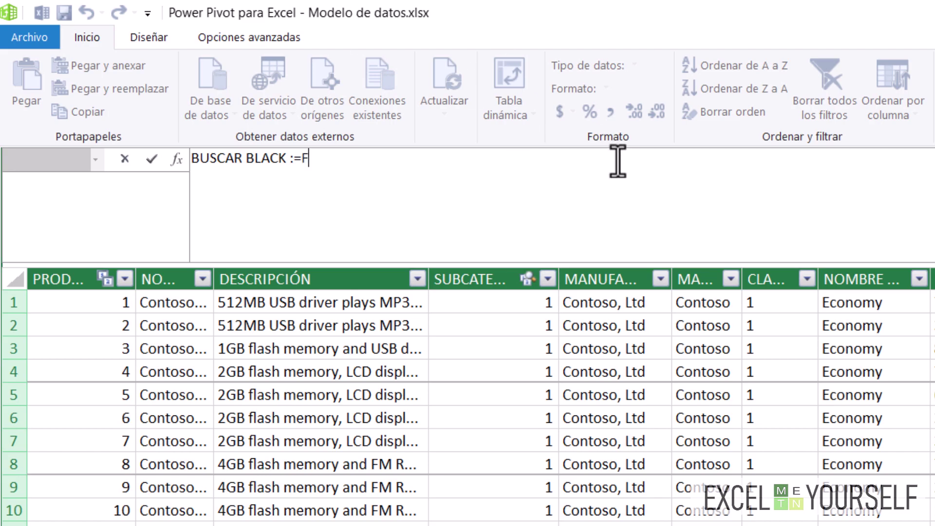
text(IND)
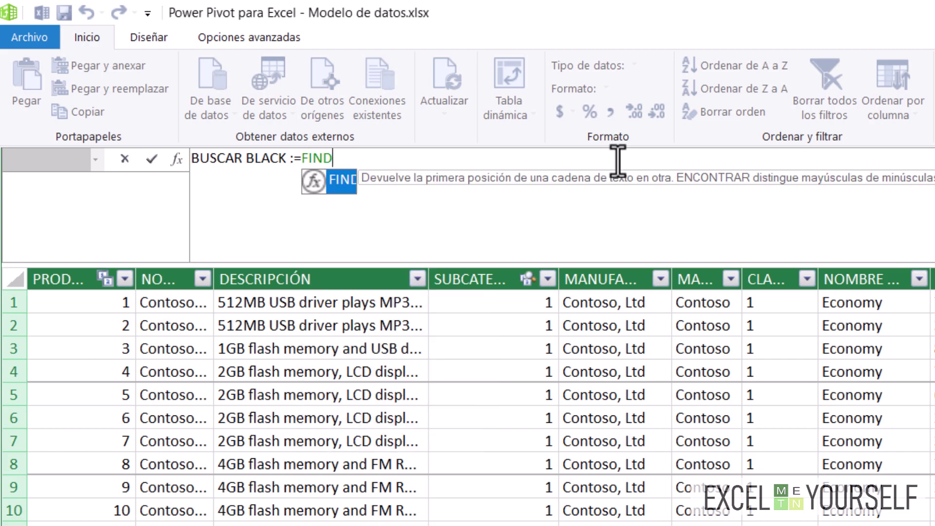
text(()
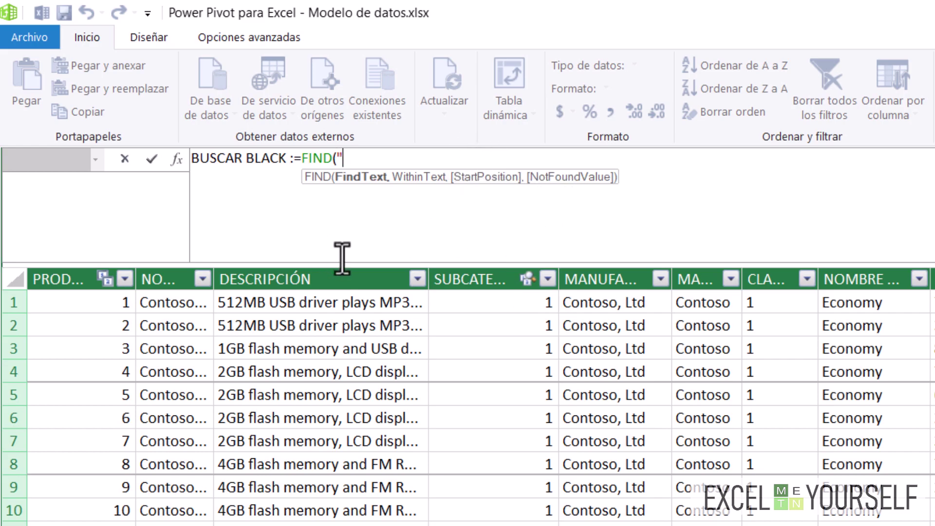
text(BLA)
key(BackSpace)
text(,)
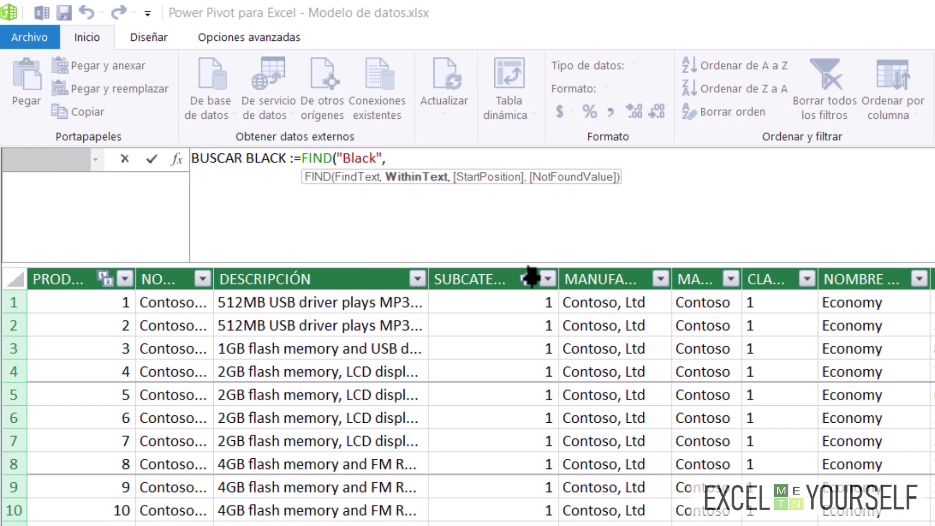
Finish the FIND formula with the DIMPRODUCTOS[COLOR] reference and closing parenthesis, and commit it
click(485, 161)
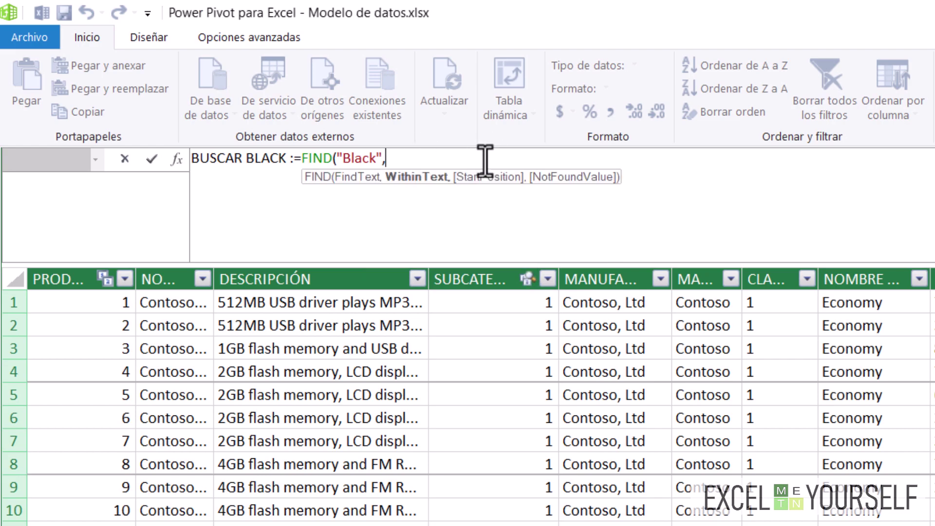
text(col)
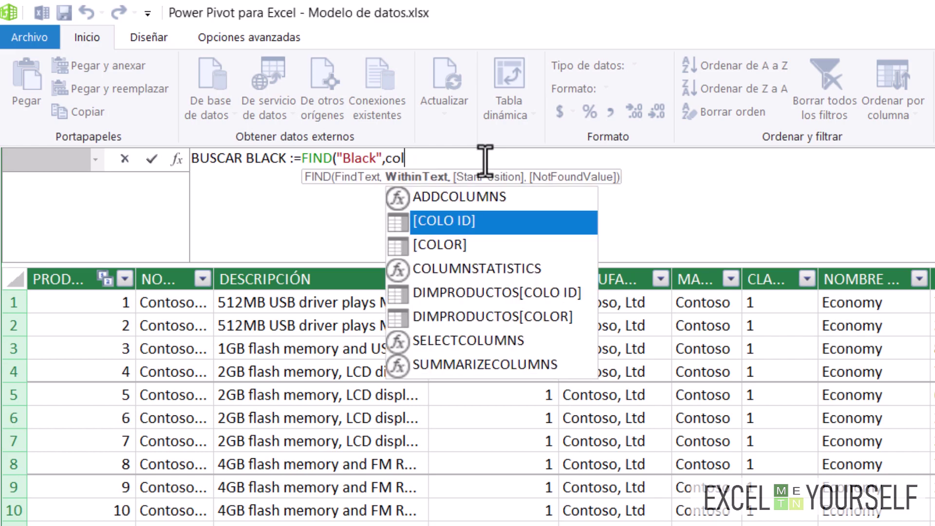
key(Down)
key(Down)
key(Down)
key(Down)
key(Up)
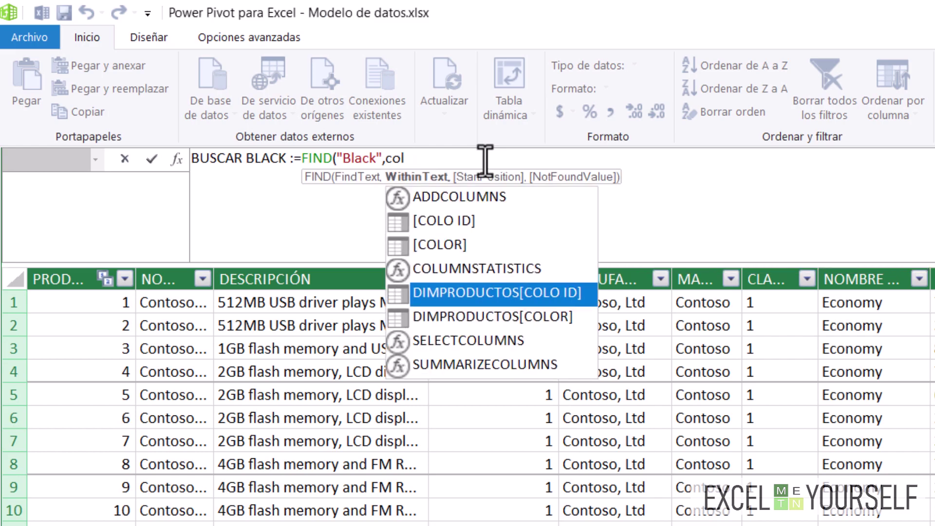
key(Down)
key(Tab)
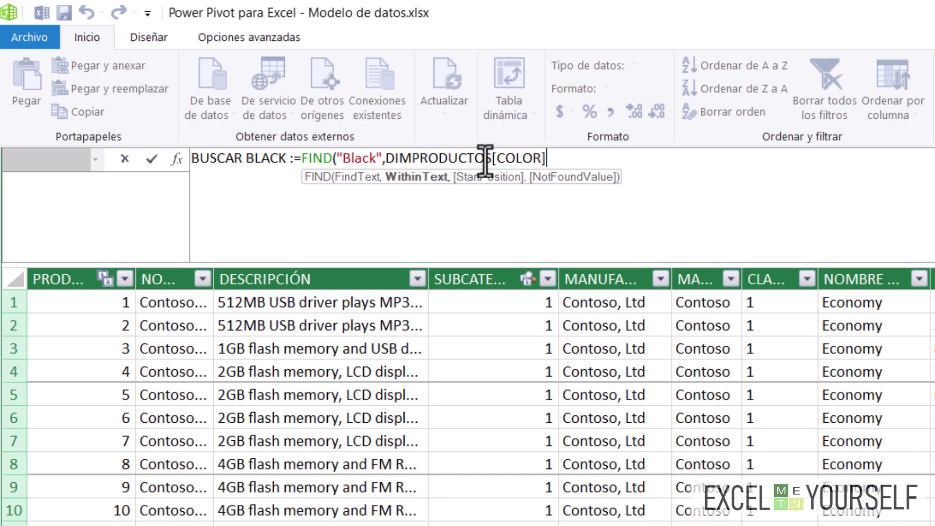
text())
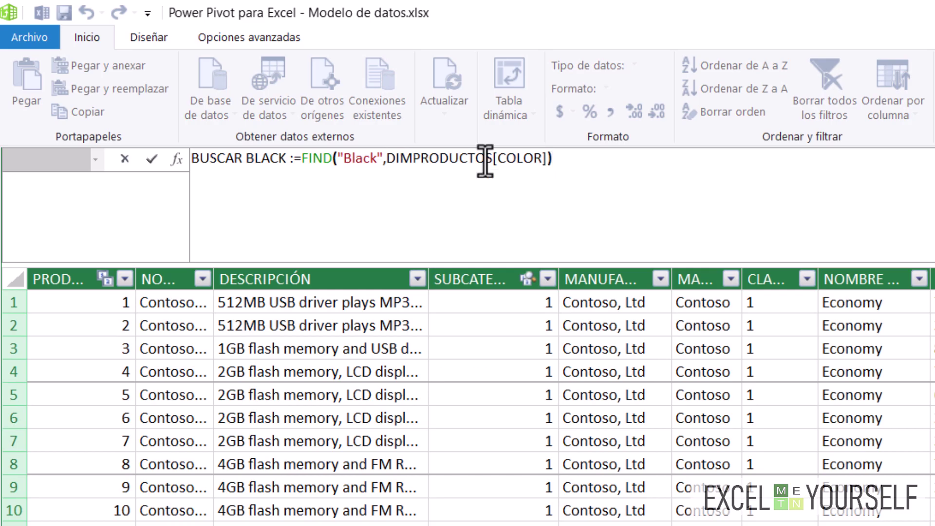
key(Return)
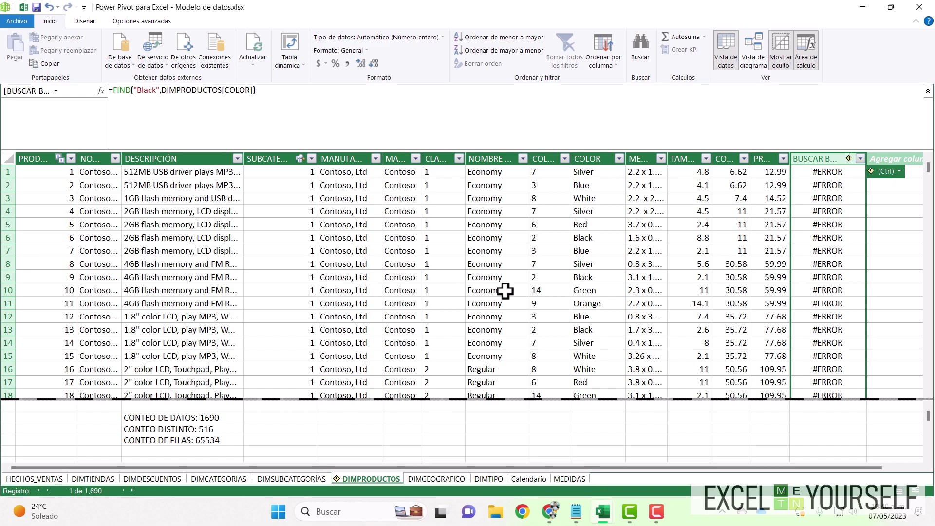
Reopen the BUSCAR BLACK formula =FIND("Black",DIMPRODUCTOS[COLOR]) for editing
click(313, 89)
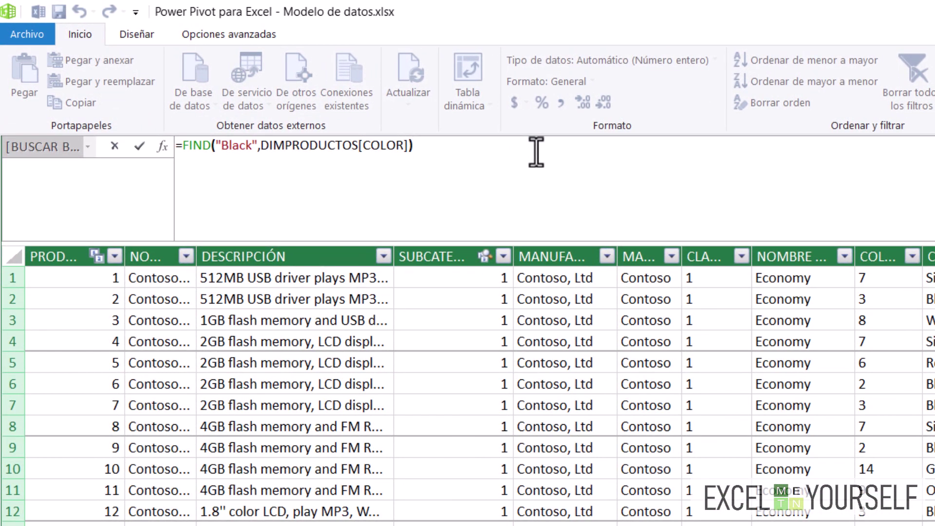
Extend the FIND formula with ,,BLANK() so non-Black rows return blank instead of #ERROR
key(BackSpace)
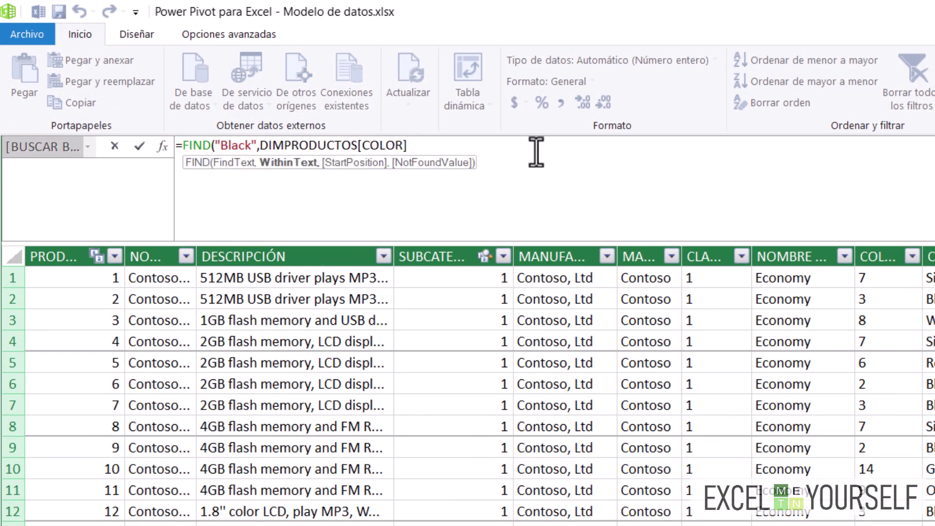
text(,,)
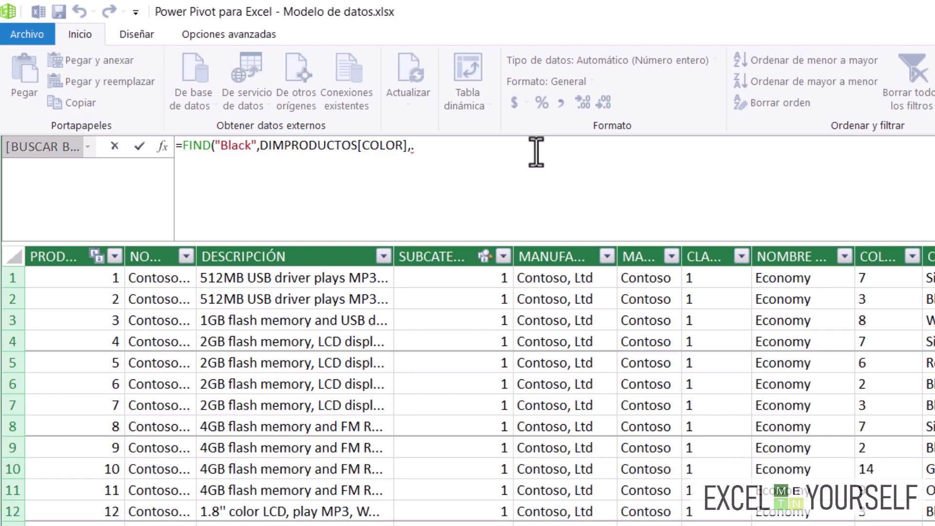
key(BackSpace)
text(,)
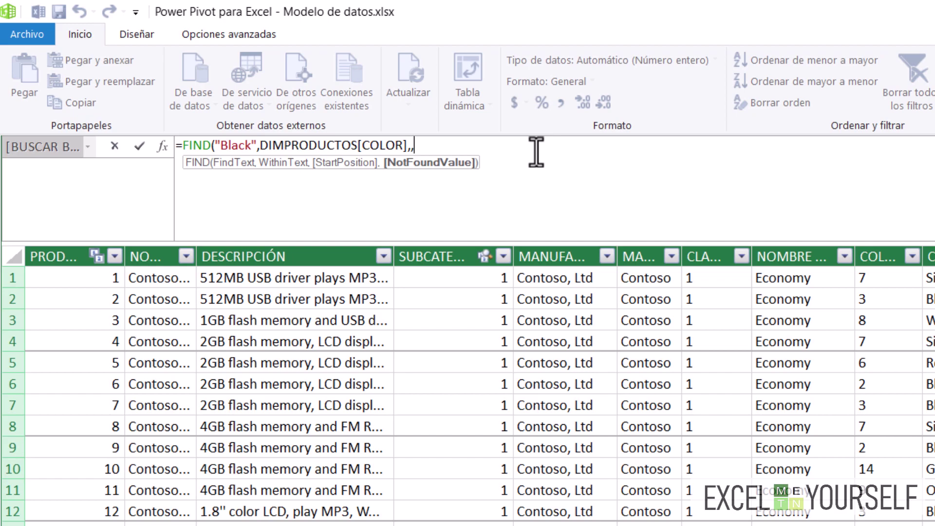
text(bl)
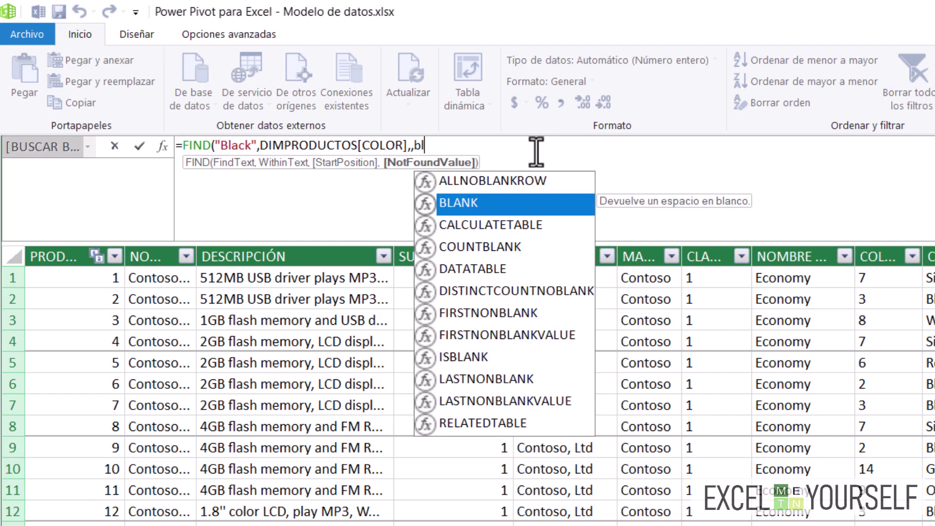
key(Tab)
text())
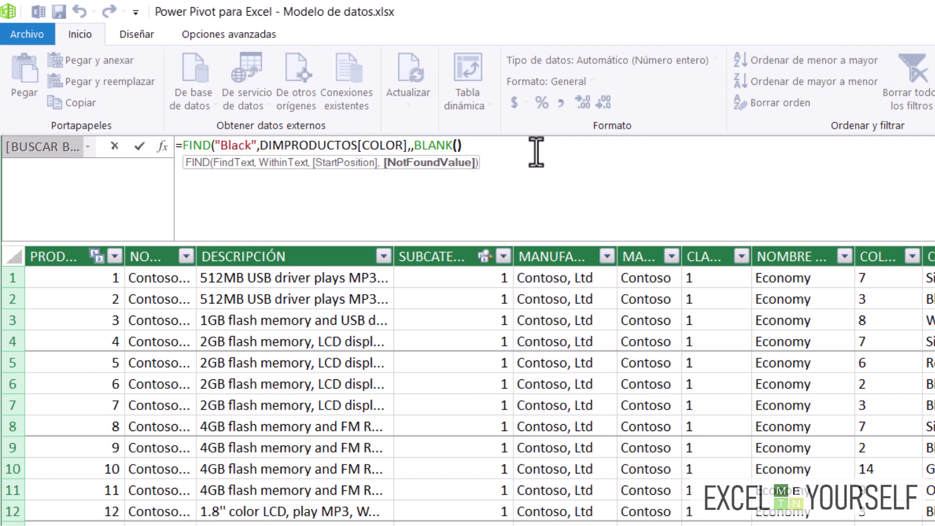
text())
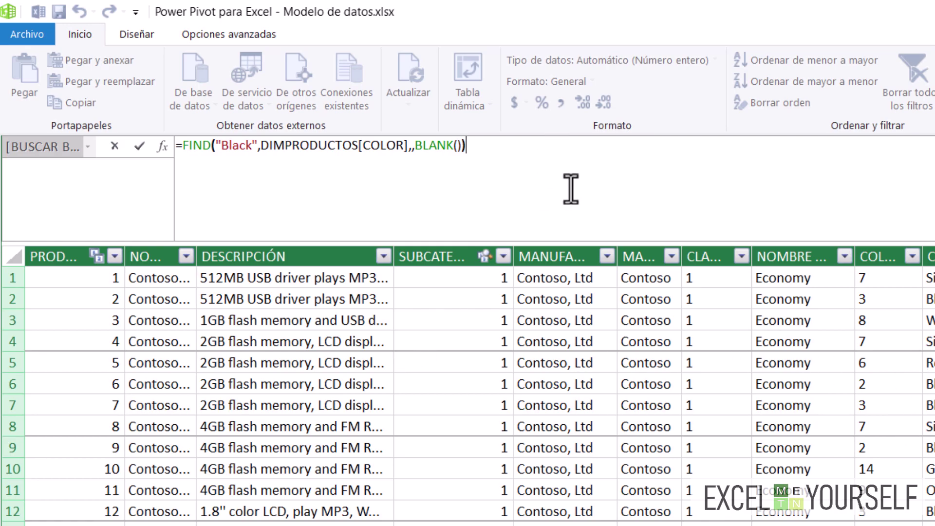
key(Return)
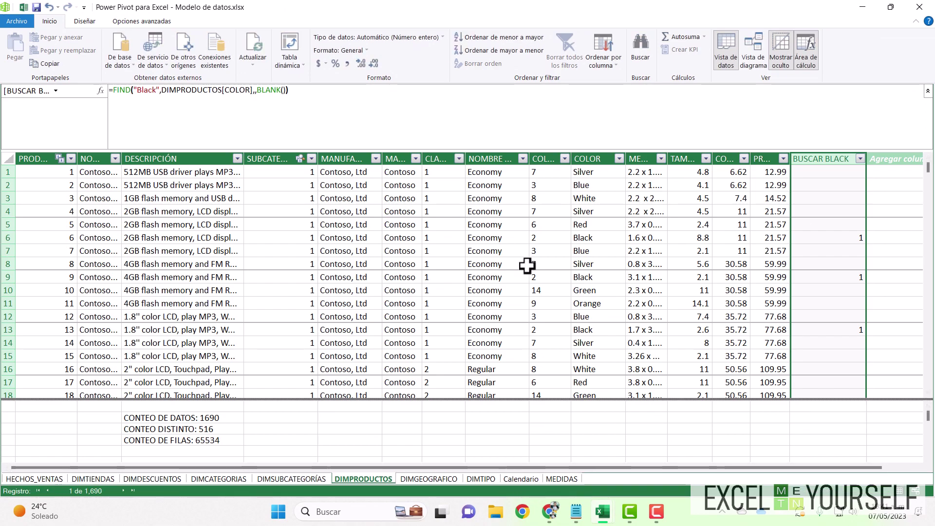
click(586, 238)
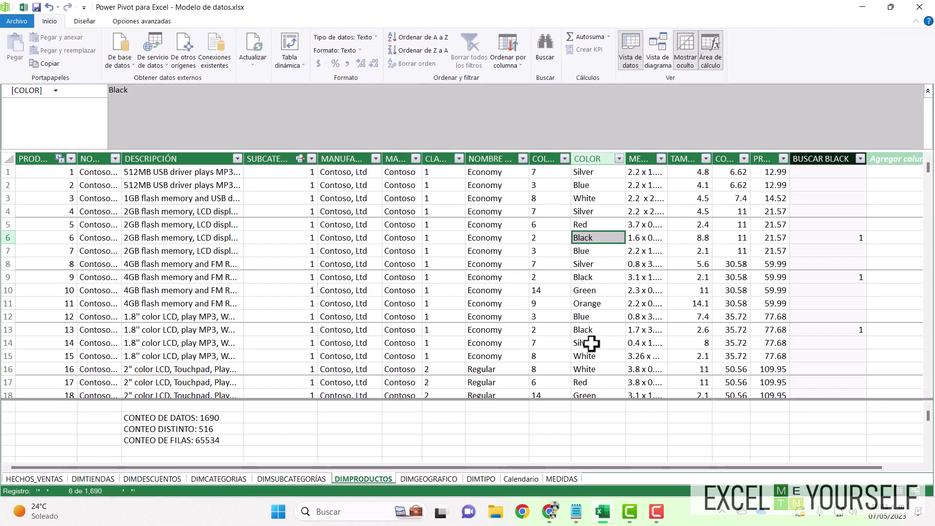
click(817, 238)
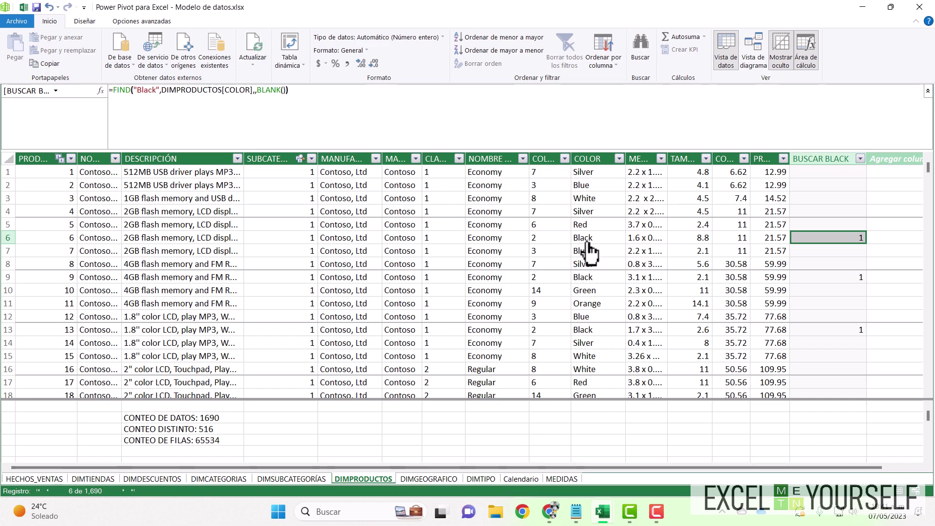
scroll(797, 316, down, 1)
scroll(797, 317, down, 2)
scroll(798, 319, down, 4)
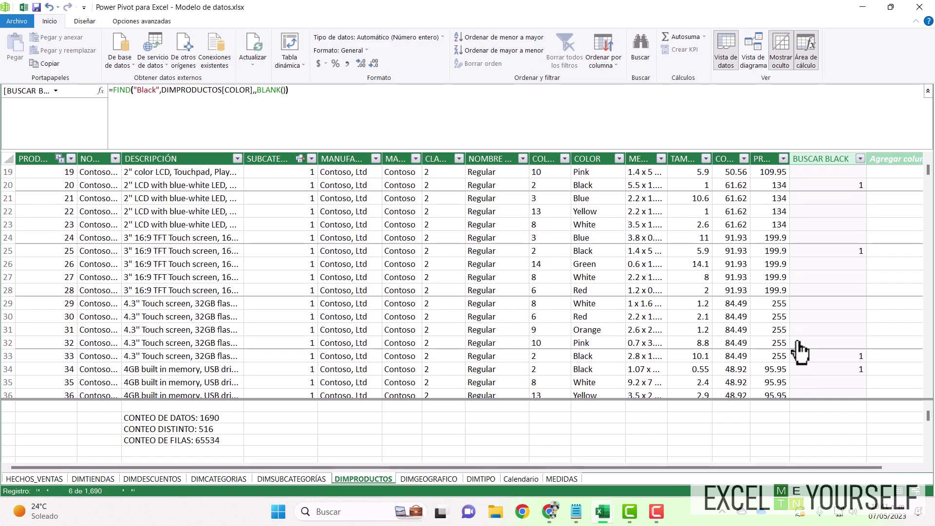
scroll(804, 321, down, 3)
scroll(810, 329, down, 1)
scroll(810, 329, down, 3)
scroll(799, 330, down, 3)
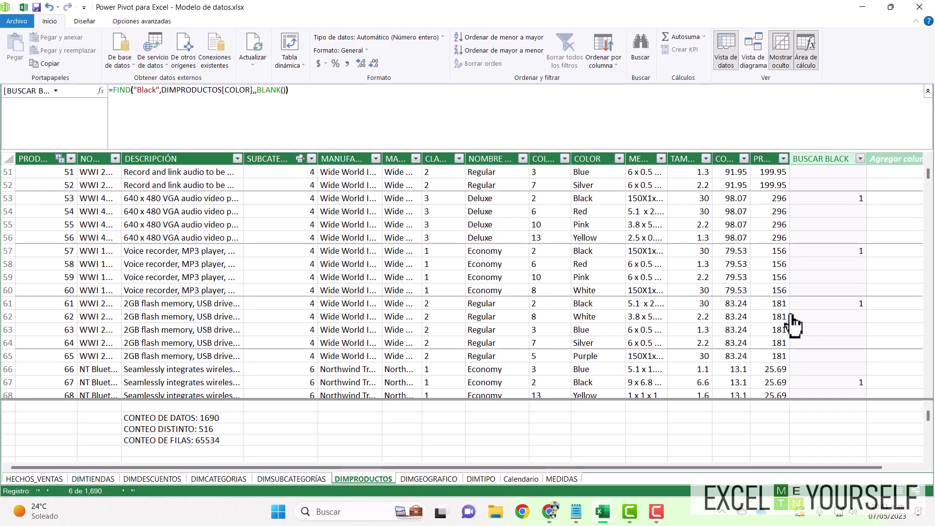
scroll(793, 324, down, 2)
scroll(789, 317, down, 2)
scroll(772, 324, down, 2)
scroll(682, 300, down, 1)
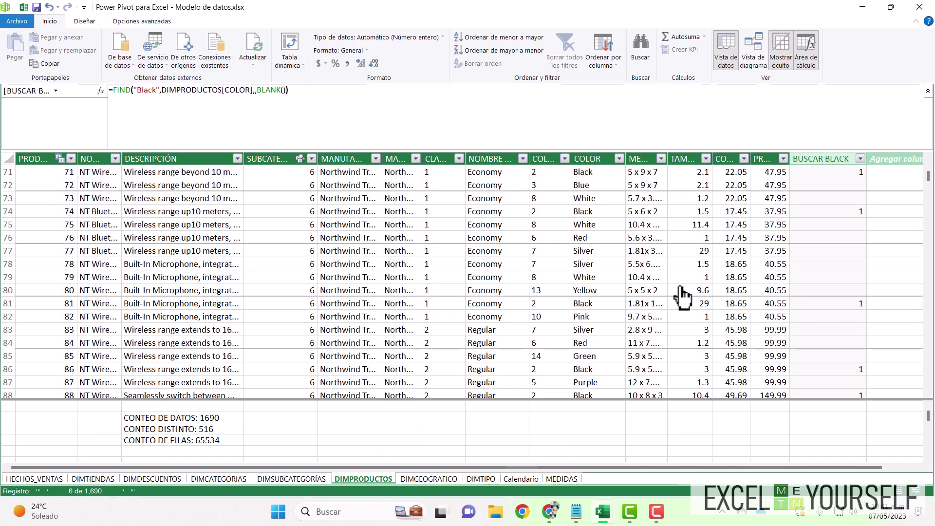
click(597, 306)
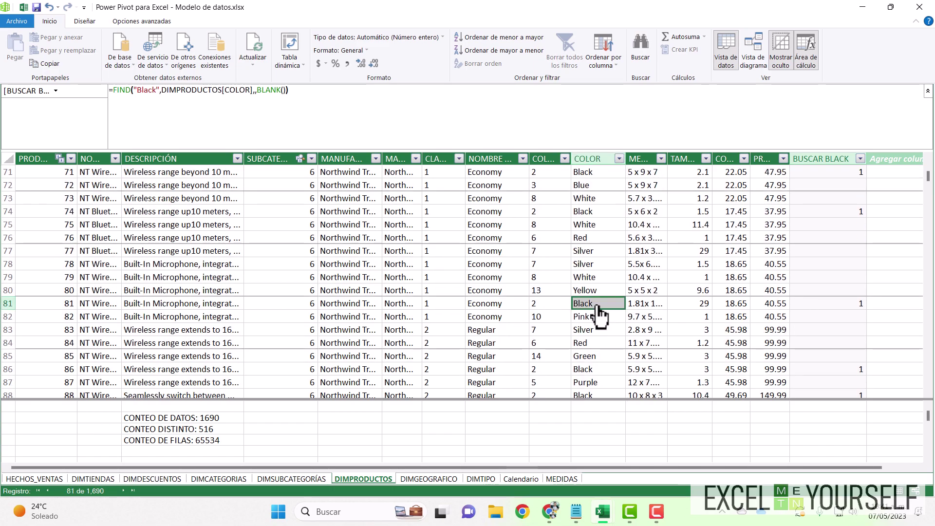
click(823, 303)
click(598, 370)
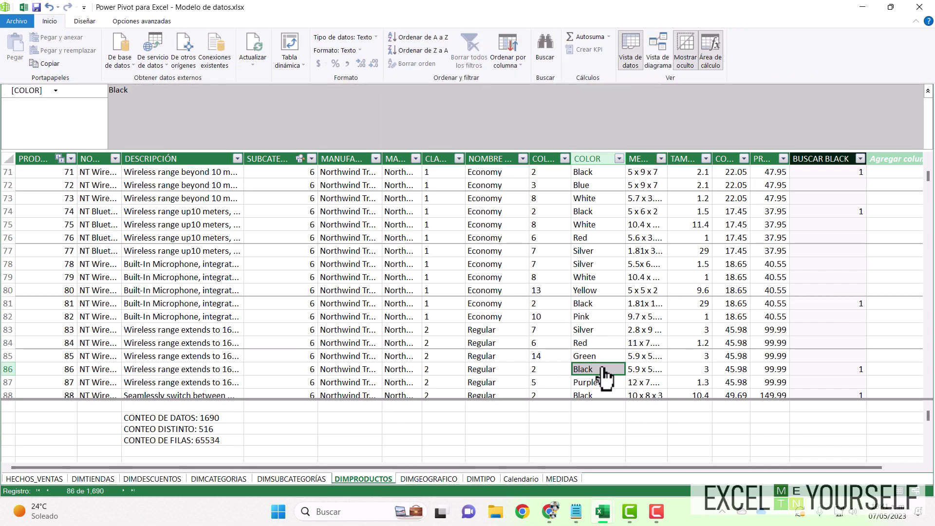
click(836, 370)
scroll(754, 297, up, 3)
scroll(774, 247, up, 3)
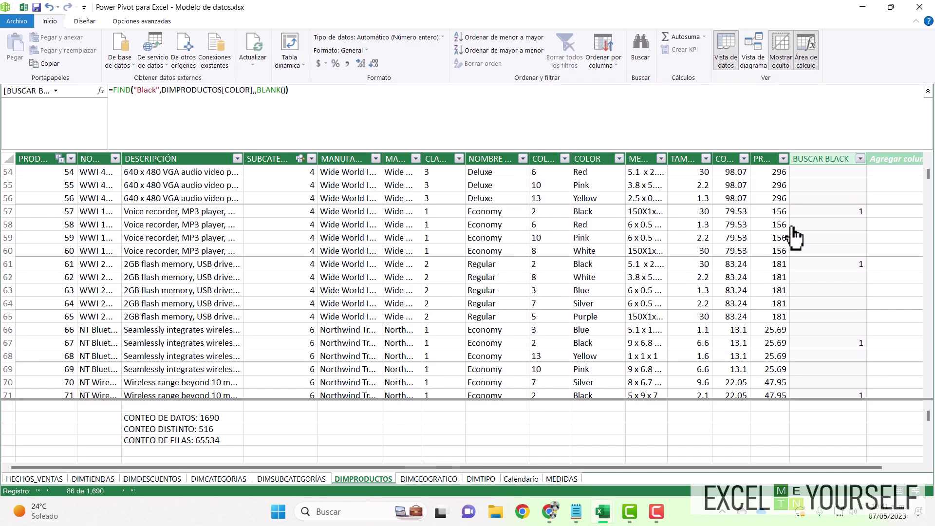
scroll(793, 236, up, 2)
scroll(778, 243, up, 3)
scroll(659, 298, up, 2)
scroll(559, 334, up, 2)
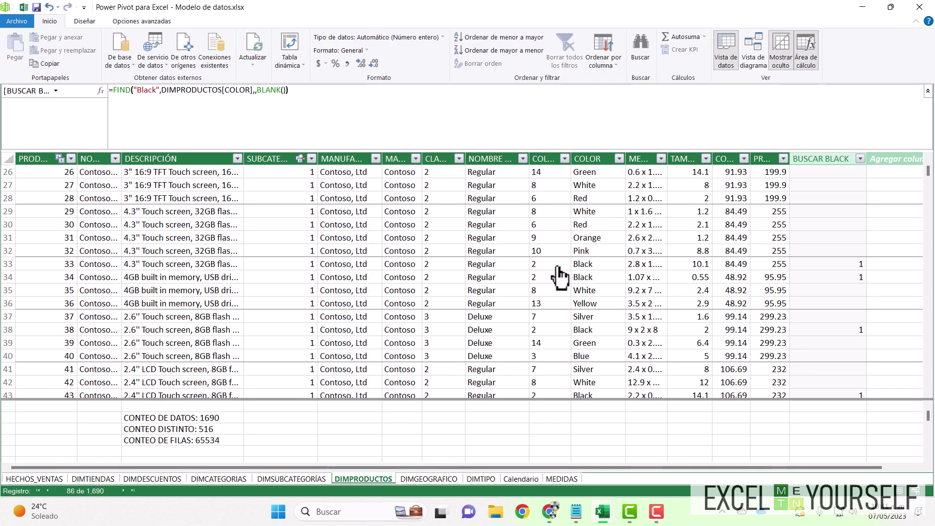
scroll(660, 259, up, 2)
scroll(659, 259, up, 1)
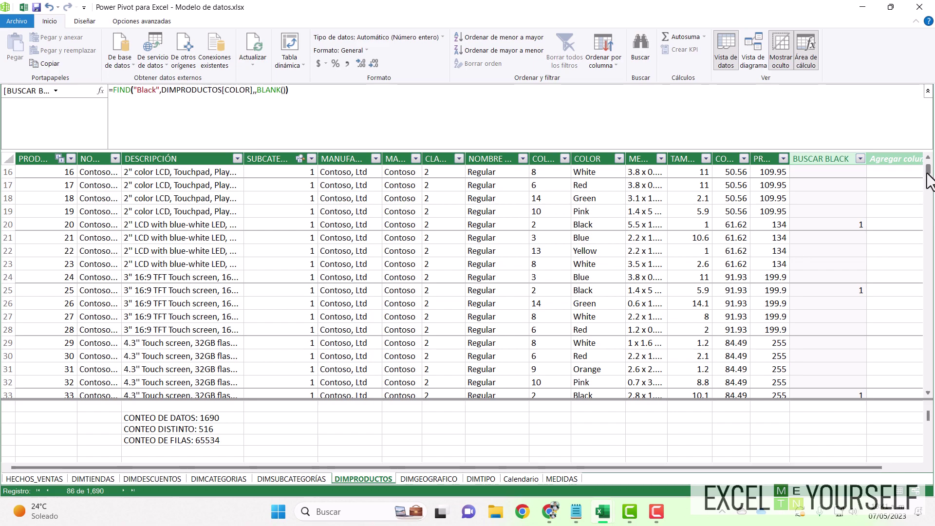
drag(928, 171, 929, 163)
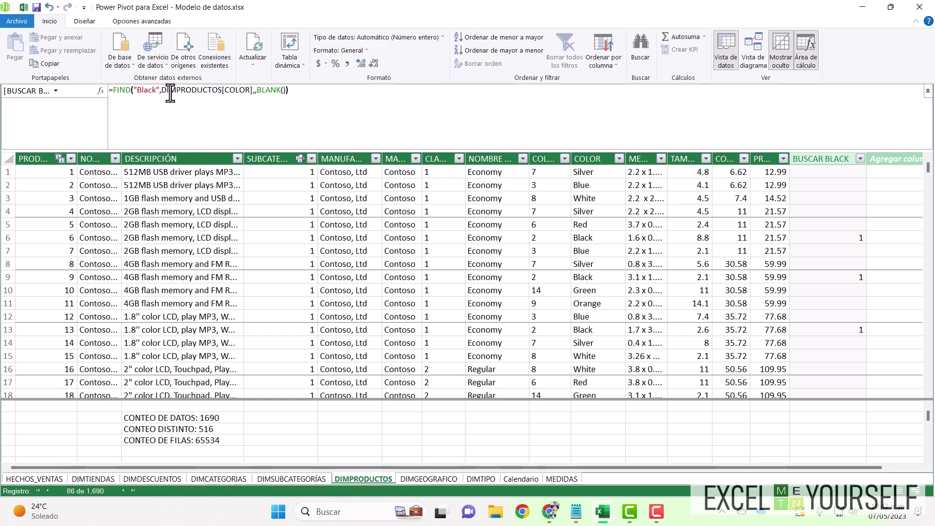
Change the FIND search text from "Black" to the wildcard "Bl*"
click(154, 92)
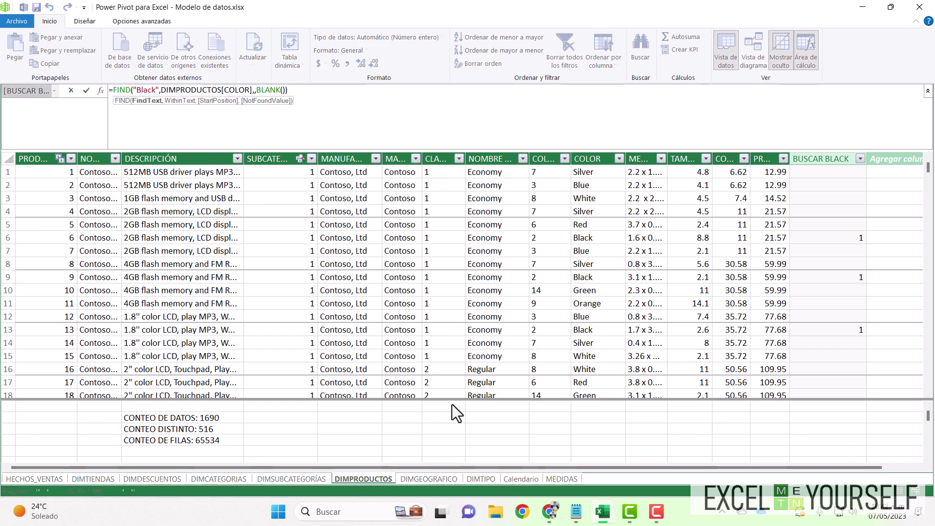
key(BackSpace)
key(BackSpace)
key(BackSpace)
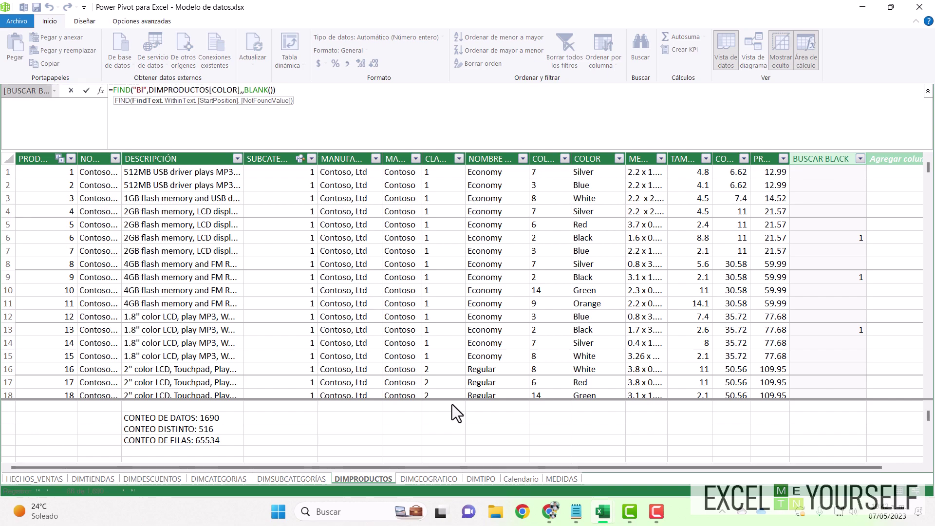
text(*)
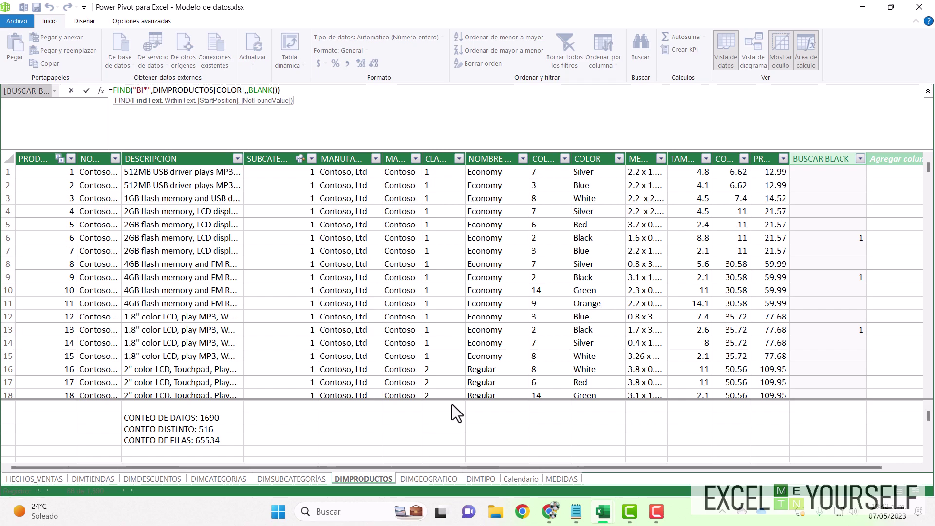
click(359, 94)
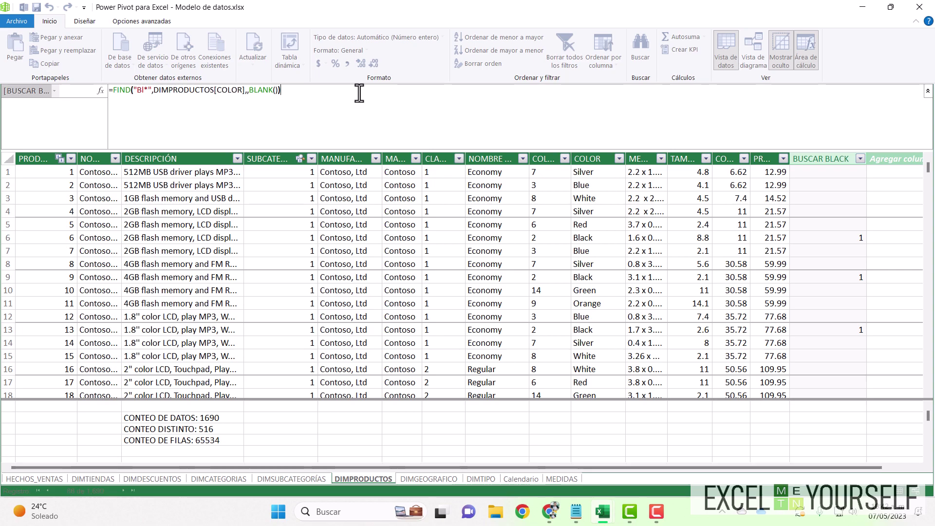
key(Return)
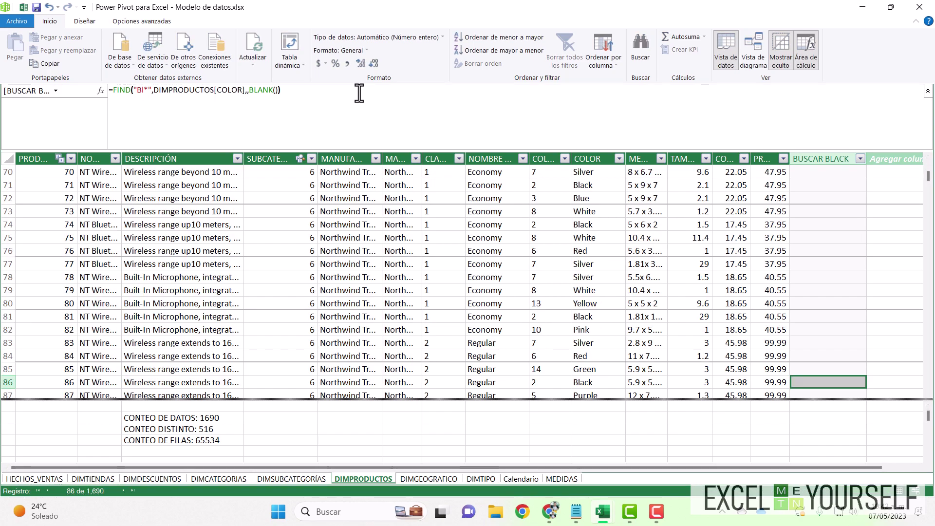
scroll(818, 347, down, 1)
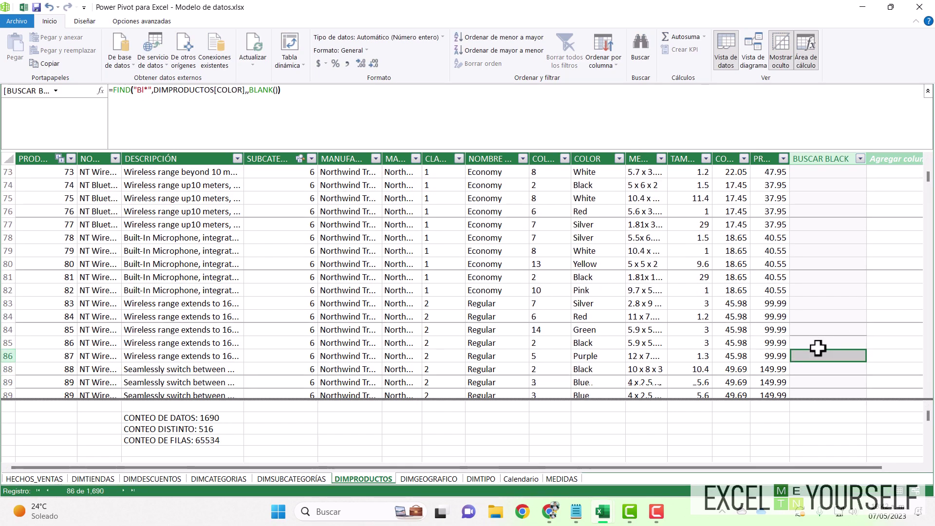
scroll(818, 348, down, 2)
scroll(835, 326, down, 2)
scroll(852, 335, down, 3)
scroll(842, 323, down, 2)
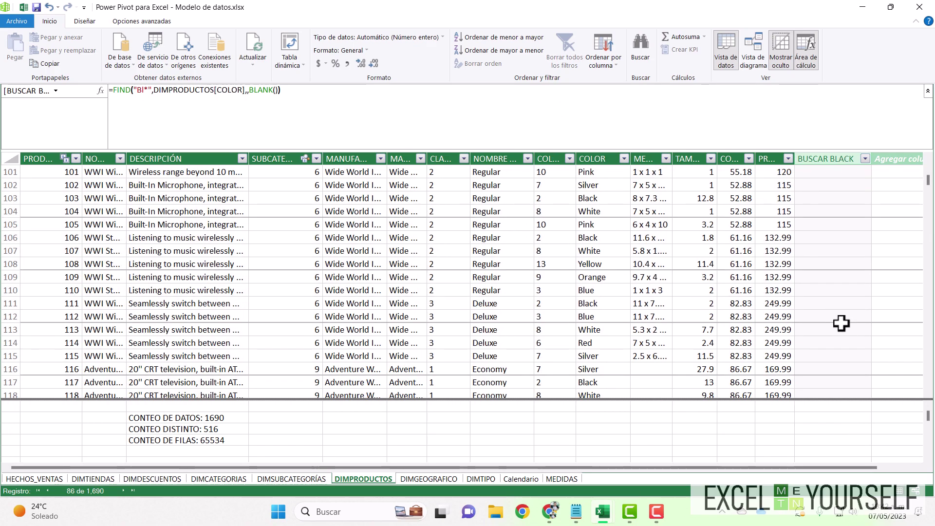
scroll(835, 324, down, 3)
scroll(808, 322, down, 2)
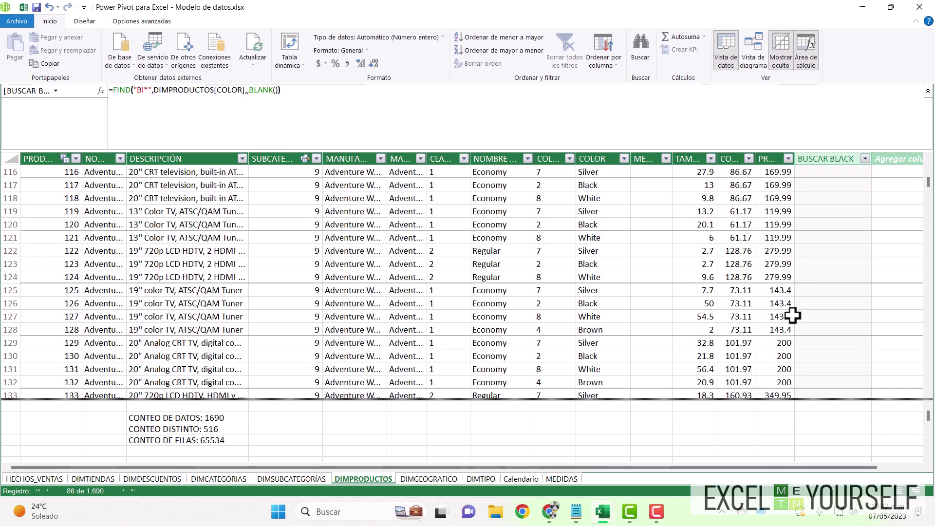
click(619, 263)
click(809, 264)
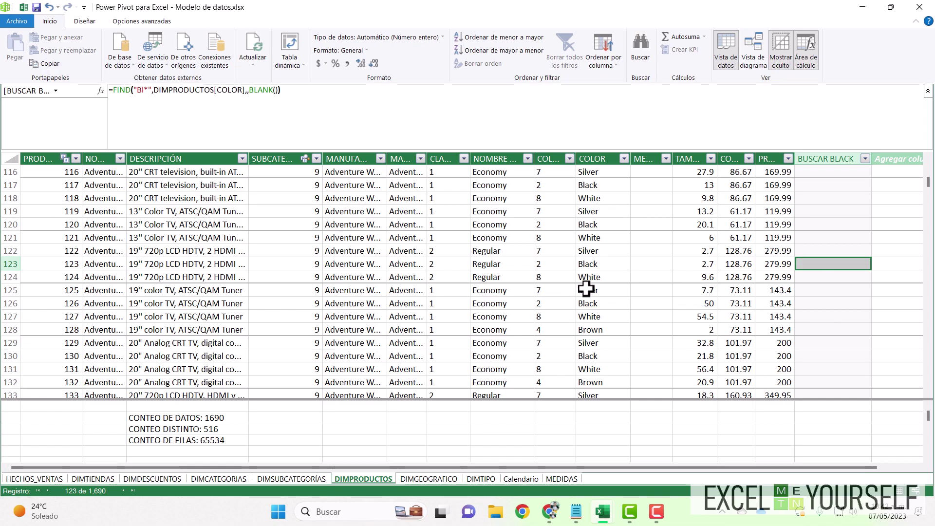
scroll(184, 211, up, 2)
scroll(304, 229, up, 2)
scroll(307, 200, up, 3)
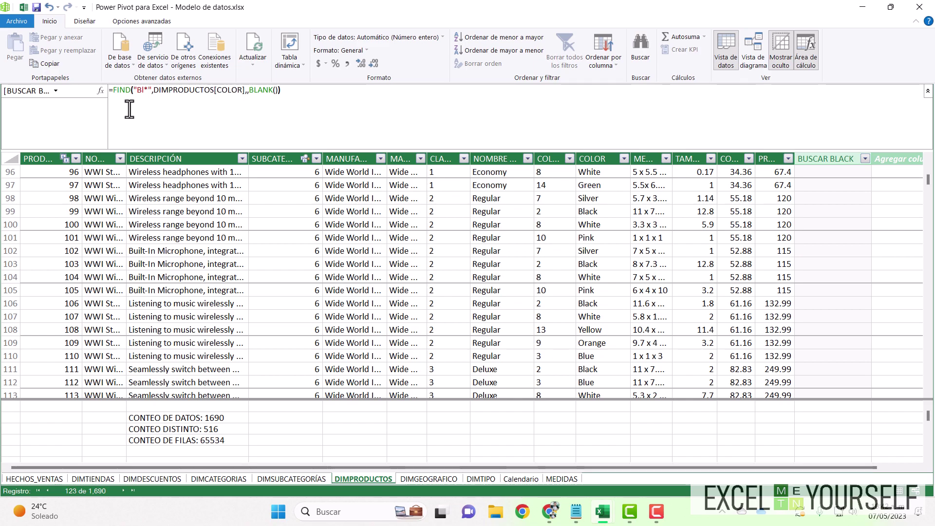
Change the FIND search text from "Bl*" to uppercase "BLACK"
click(142, 90)
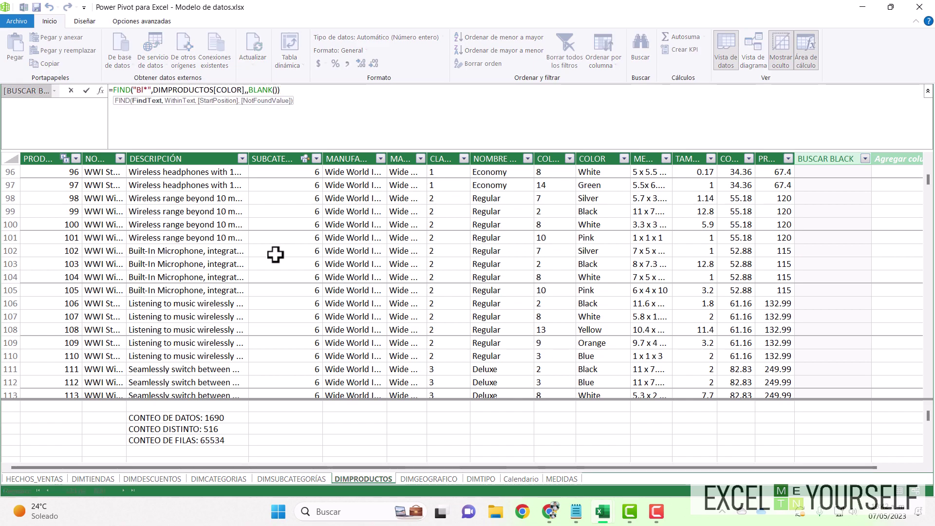
key(Delete)
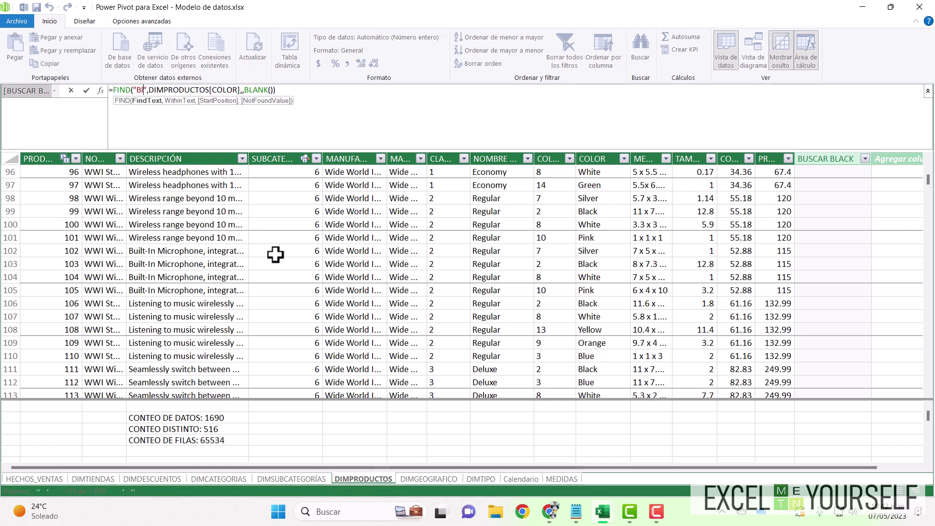
text(la)
key(BackSpace)
key(BackSpace)
key(BackSpace)
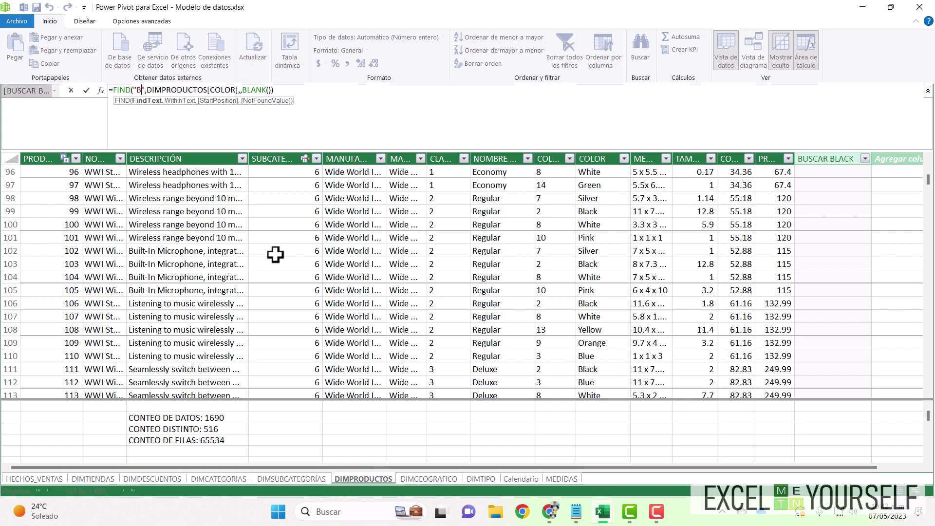
text(LACK)
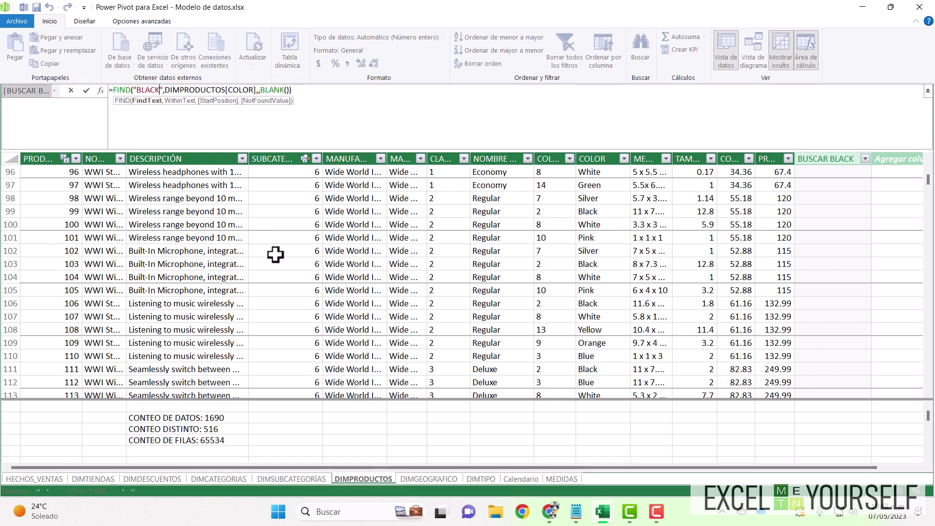
key(Delete)
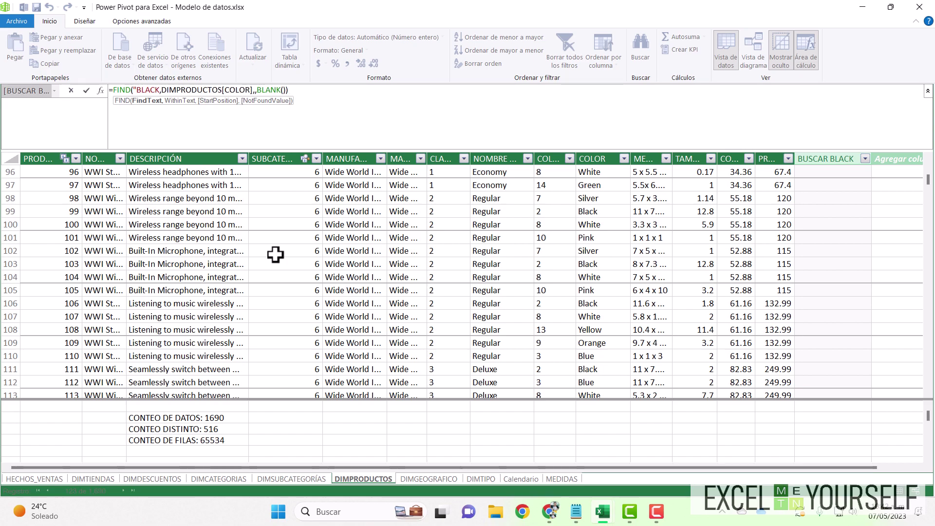
key(Right)
text(")
key(Right)
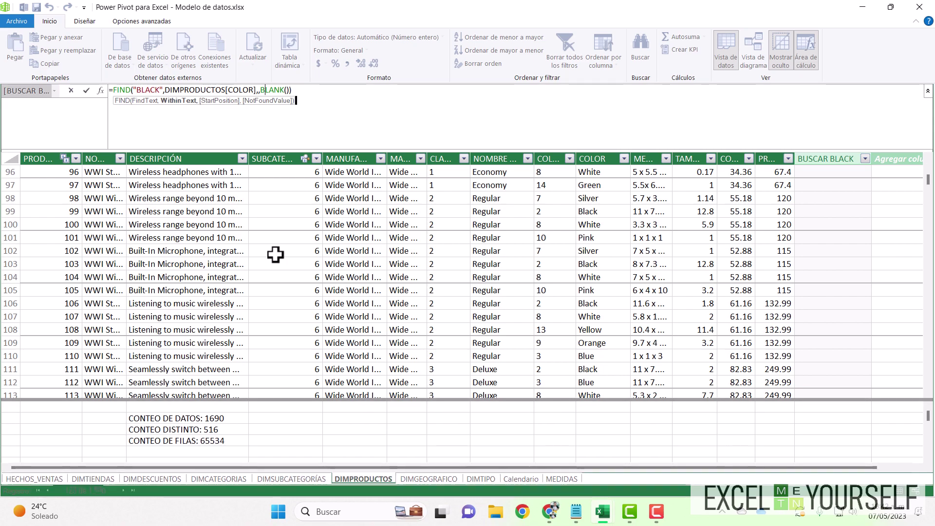
key(Right)
key(Right)
key(Right)
key(Right)
key(Right)
key(Return)
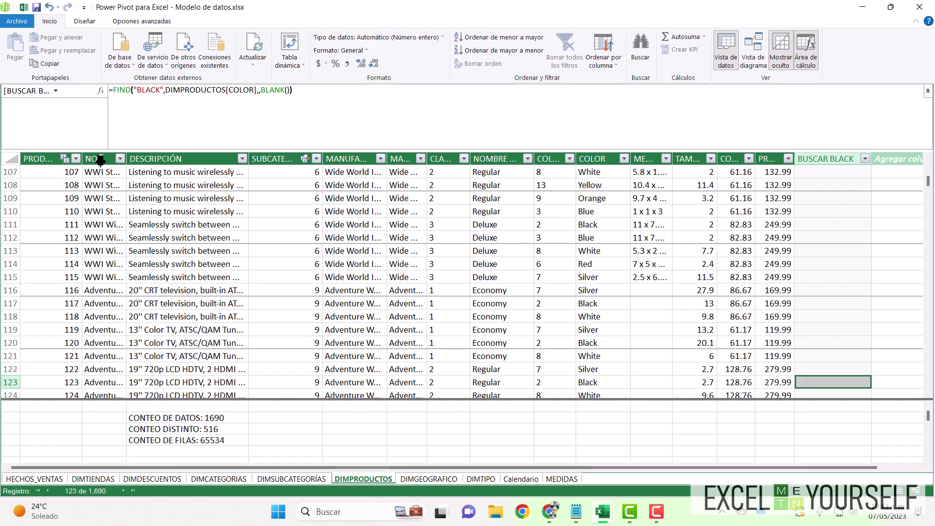
Replace FIND with SEARCH, giving =SEARCH("BLACK",DIMPRODUCTOS[COLOR],,BLANK())
click(131, 90)
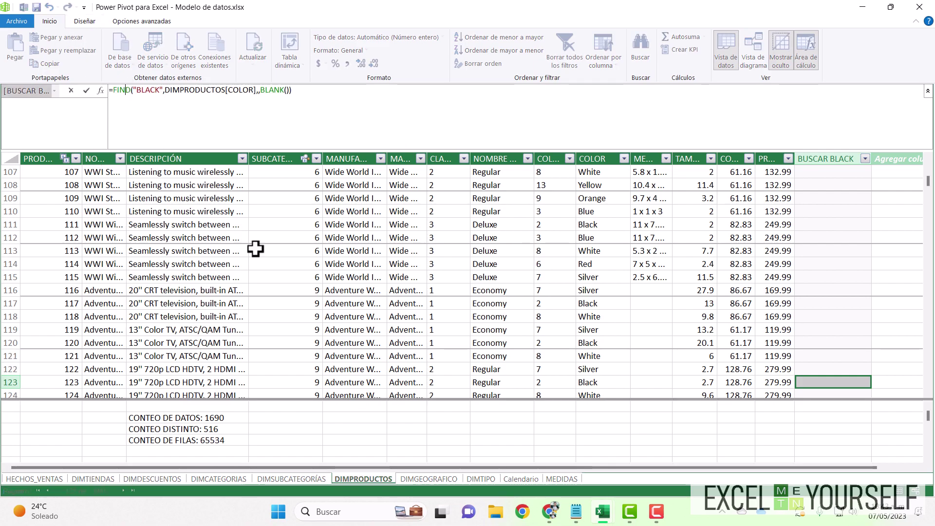
key(BackSpace)
key(BackSpace)
key(BackSpace)
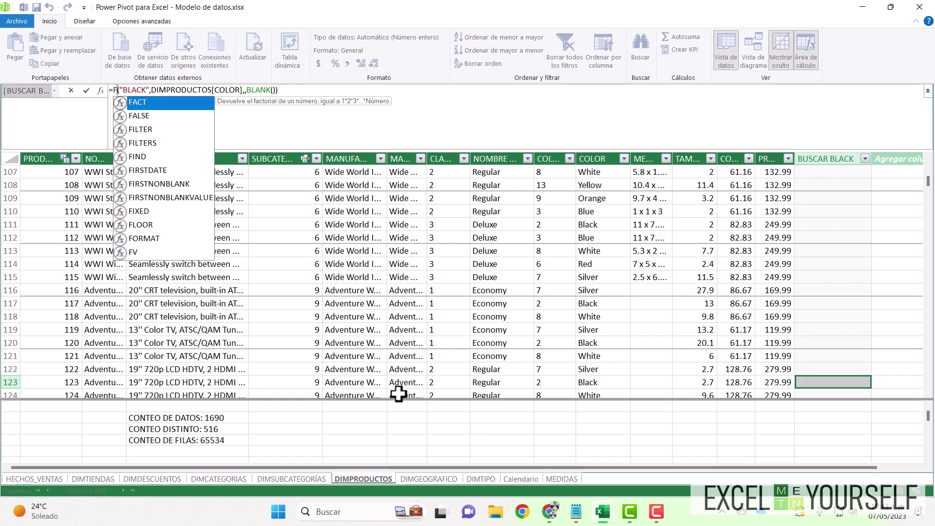
key(BackSpace)
text(SER)
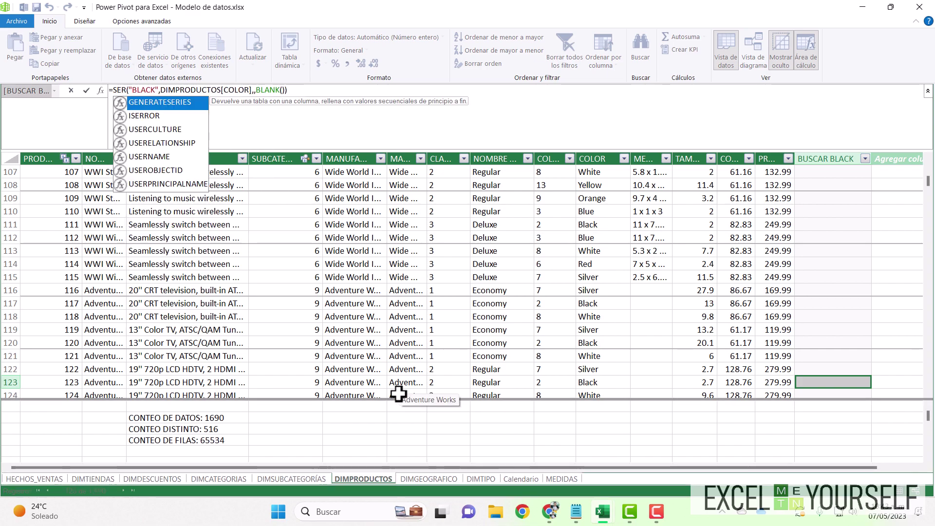
key(BackSpace)
key(Tab)
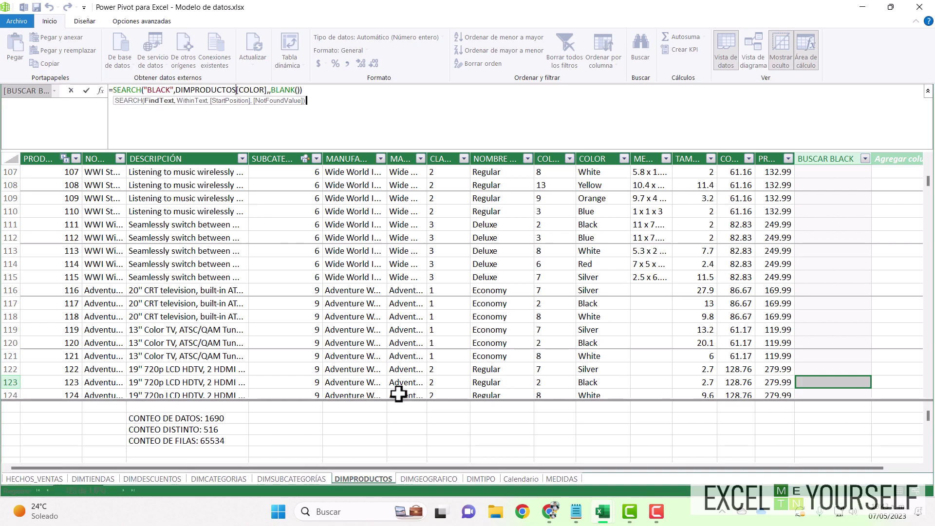
key(End)
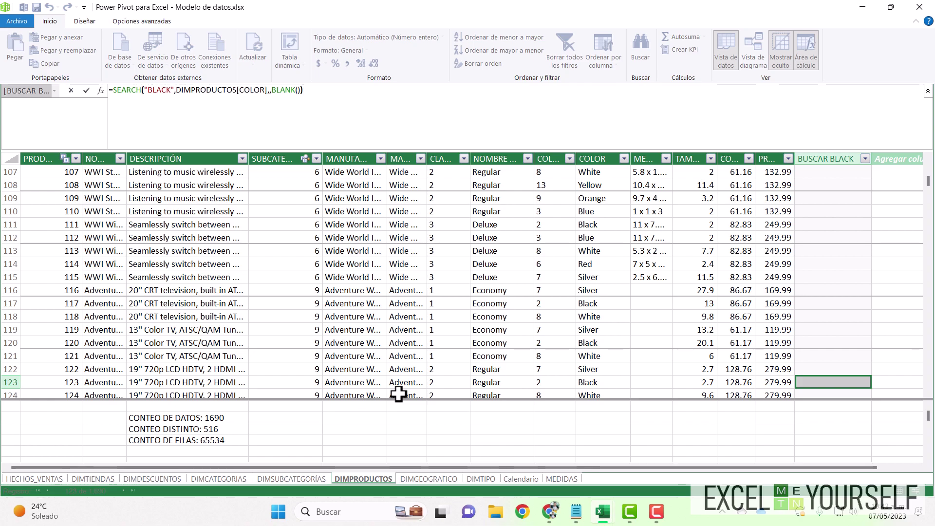
key(Return)
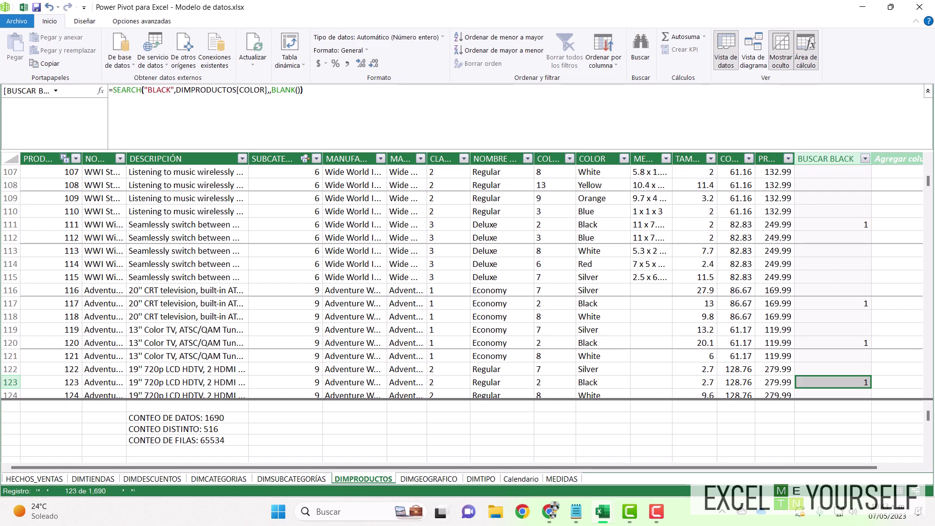
Change the SEARCH text from "BLACK" to "Black"
click(170, 90)
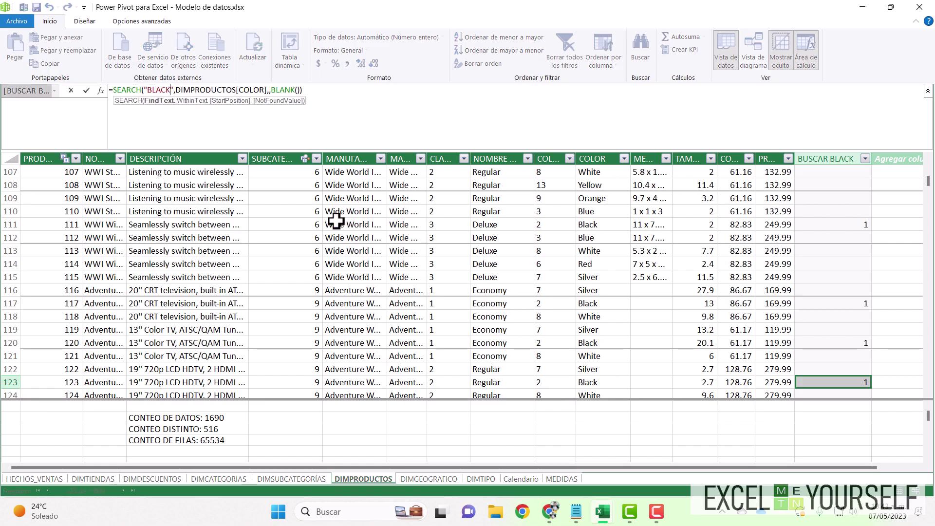
key(BackSpace)
key(BackSpace)
key(BackSpace)
key(BackSpace)
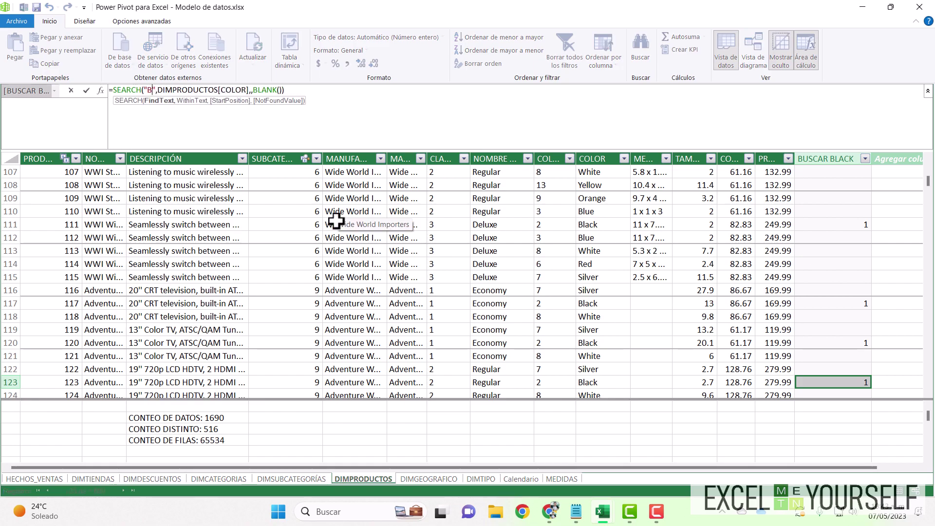
text(lack)
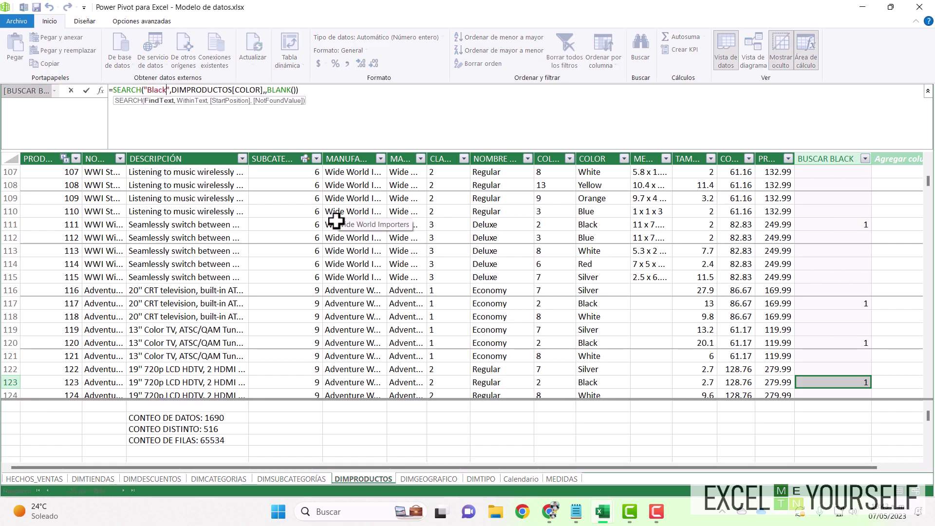
key(Return)
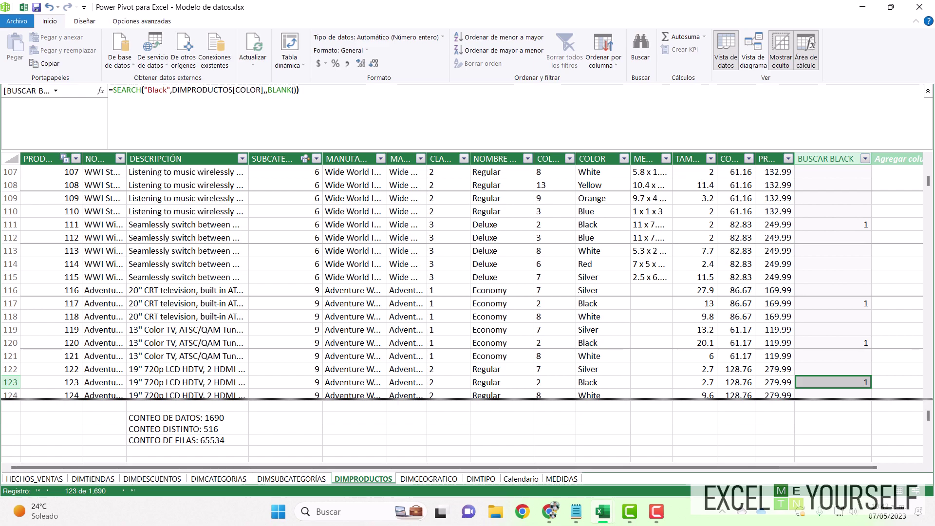
Change the SEARCH text from "Black" to "Bl*", so Blue rows 110 and 112 also return 1
click(162, 90)
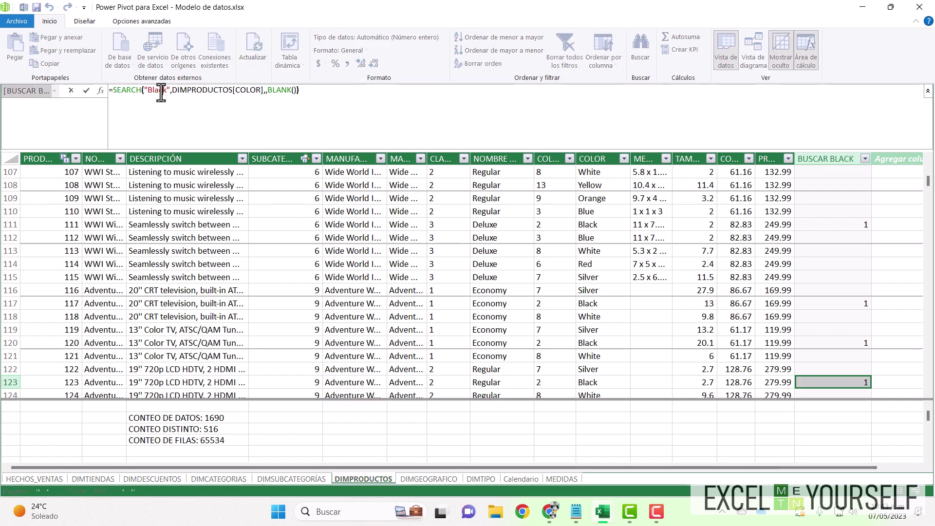
key(BackSpace)
key(BackSpace)
key(Delete)
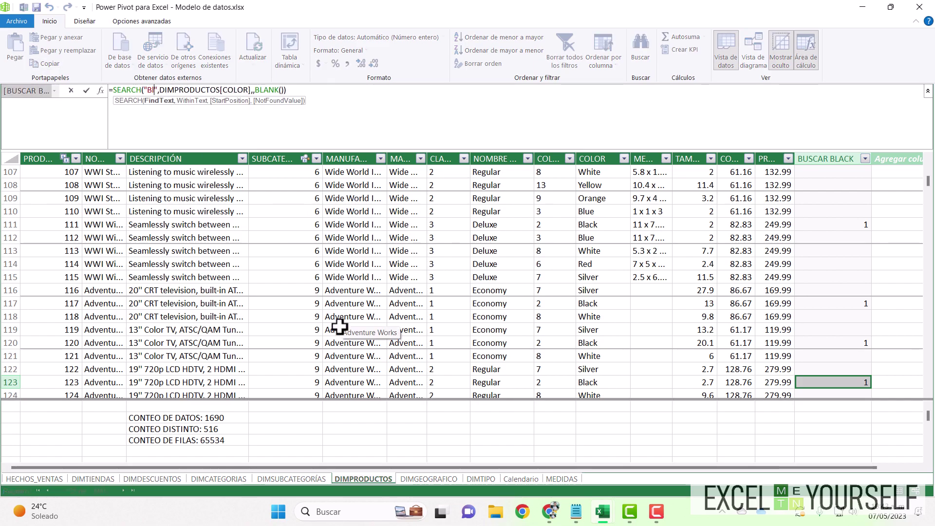
text(*)
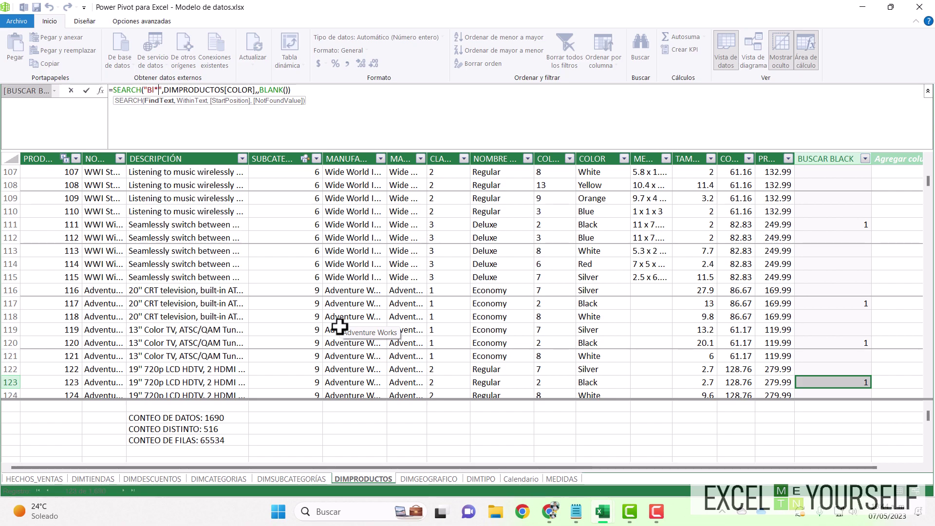
key(Return)
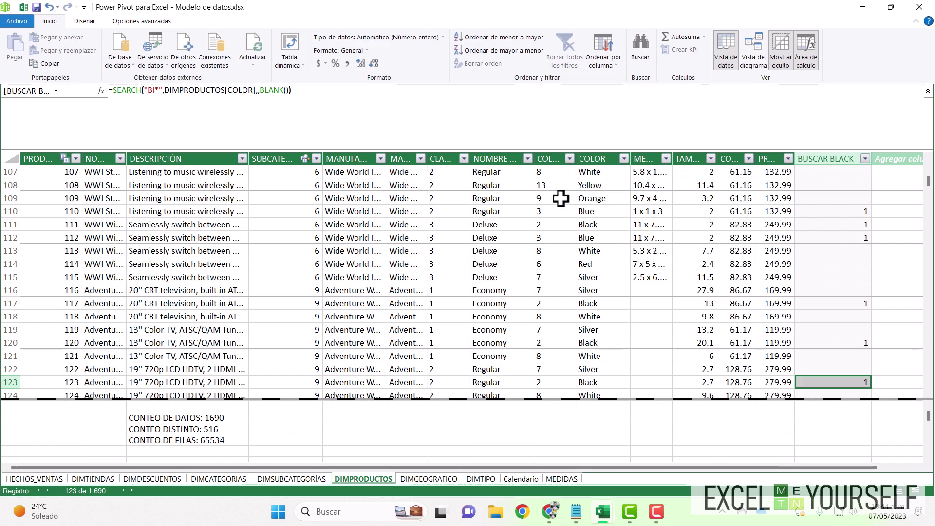
click(610, 213)
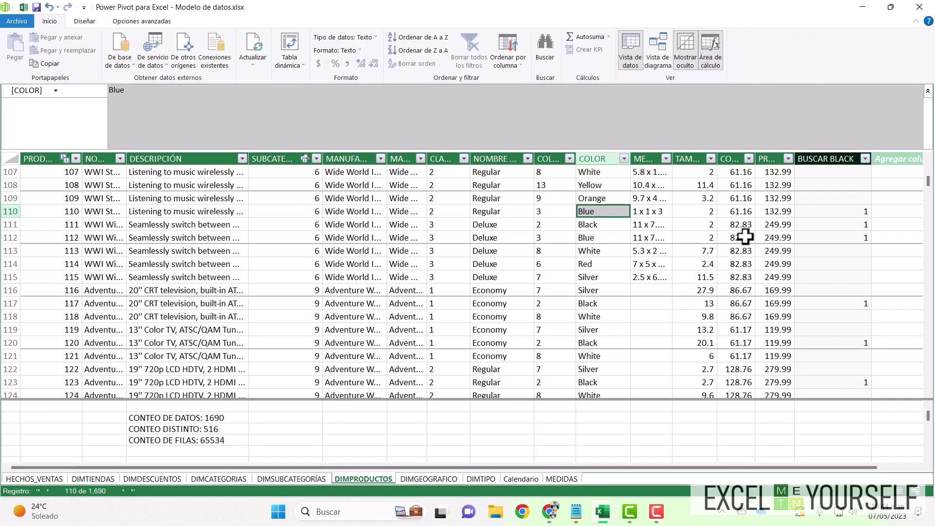
click(845, 238)
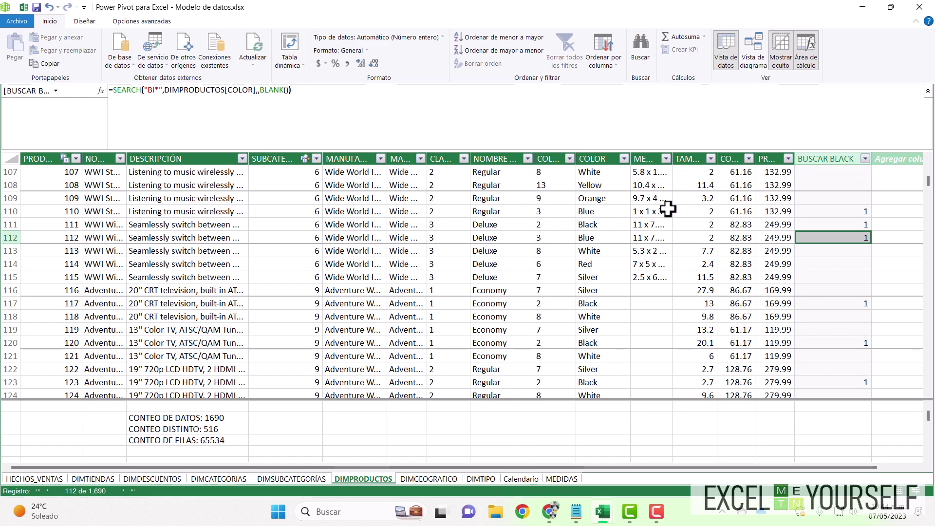
click(603, 214)
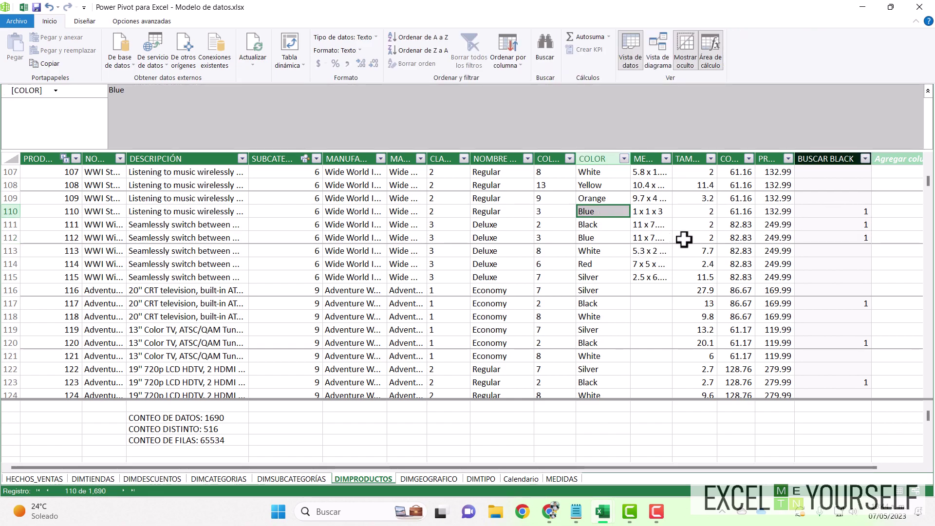
click(831, 232)
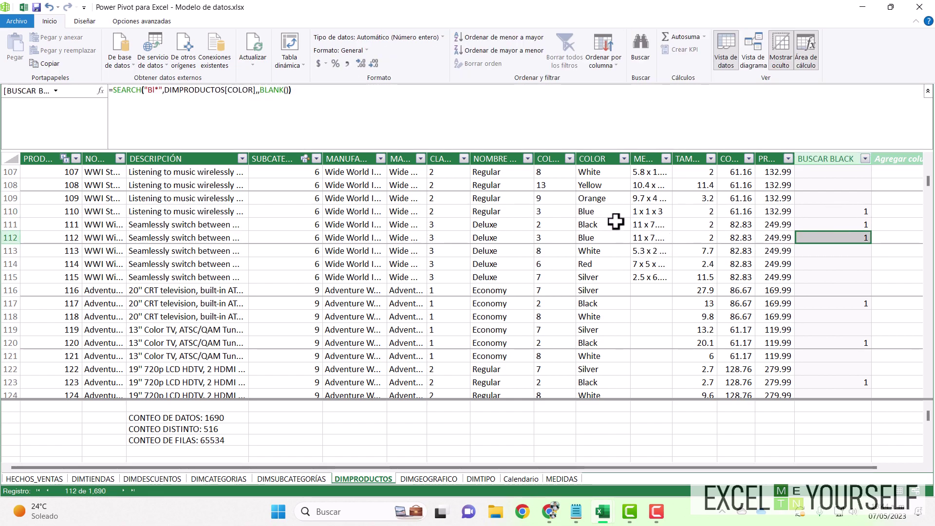
click(834, 211)
scroll(766, 259, down, 1)
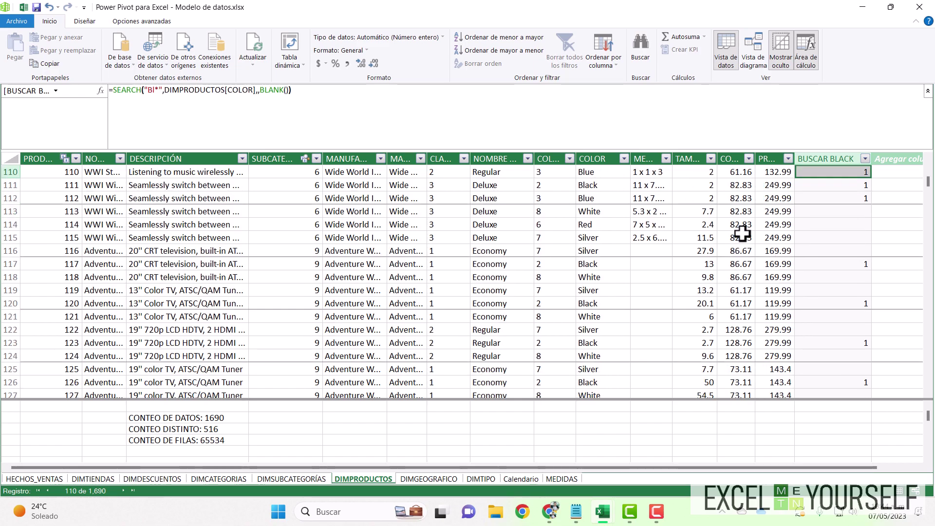
scroll(810, 234, down, 2)
scroll(796, 265, down, 2)
scroll(786, 311, down, 2)
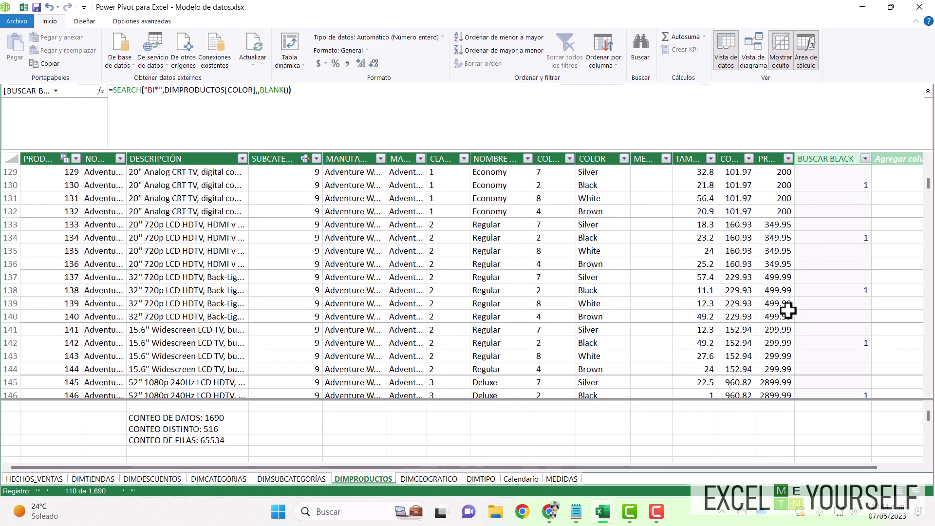
scroll(797, 292, up, 1)
scroll(808, 277, up, 2)
scroll(833, 234, up, 3)
scroll(847, 203, up, 2)
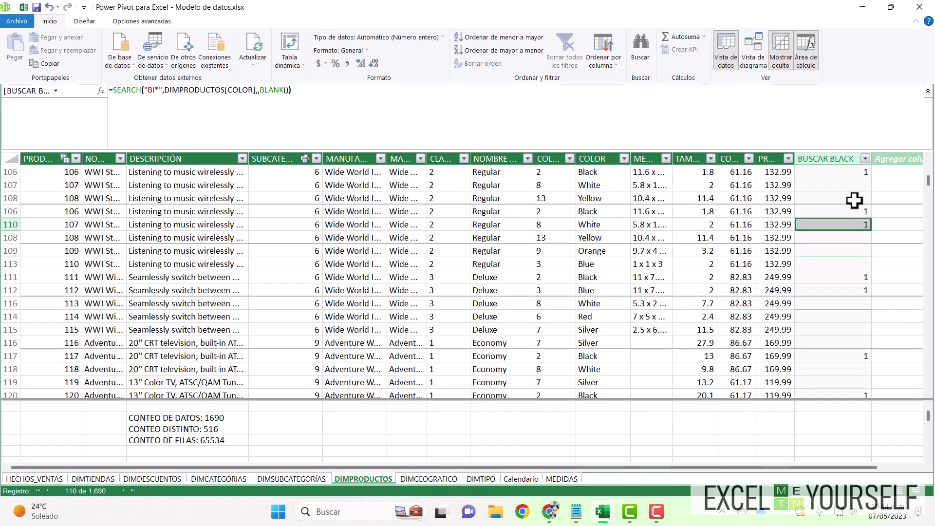
scroll(855, 202, up, 3)
scroll(856, 207, up, 2)
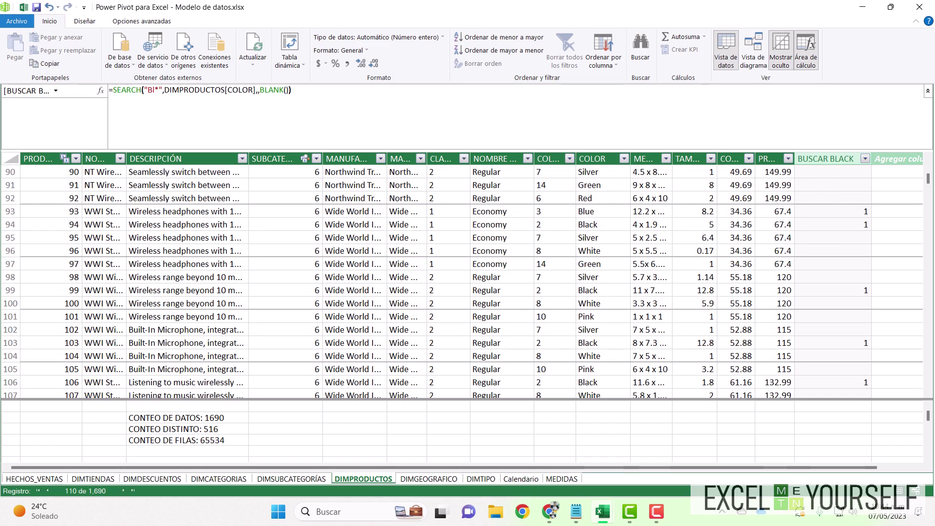
key(alt+Tab)
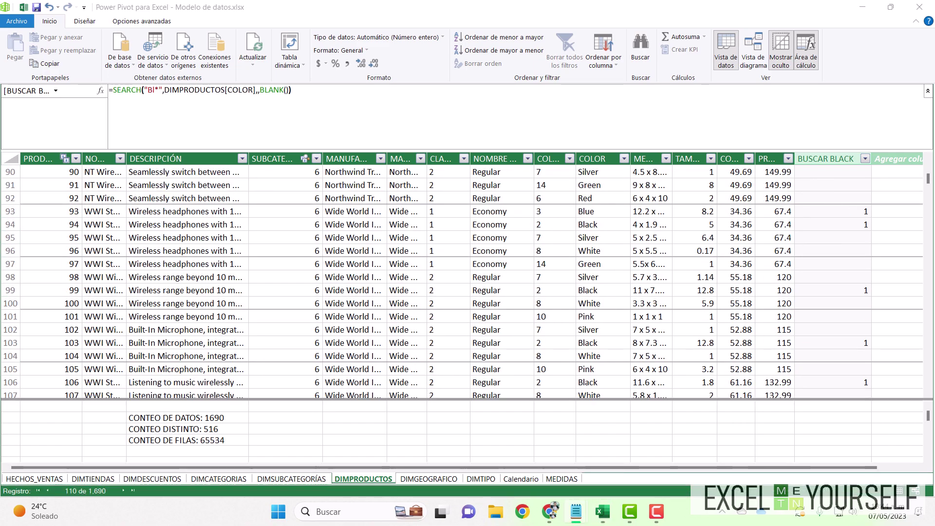